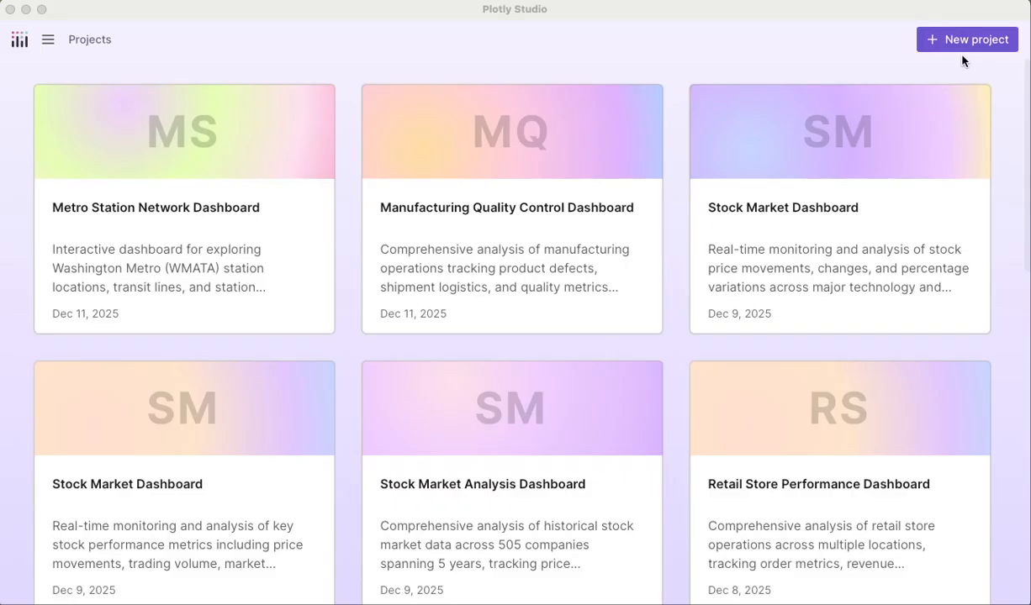
# Step: Start a new project and request a sample dataset for analyzing engineering defects
pyautogui.click(995, 42)
pyautogui.click(995, 42)
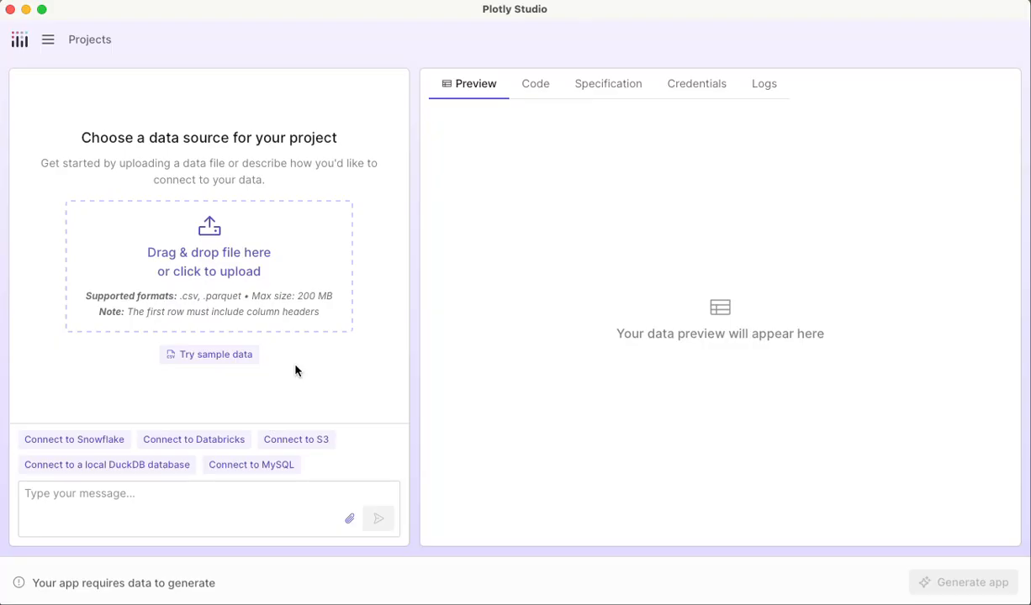
pyautogui.click(172, 495)
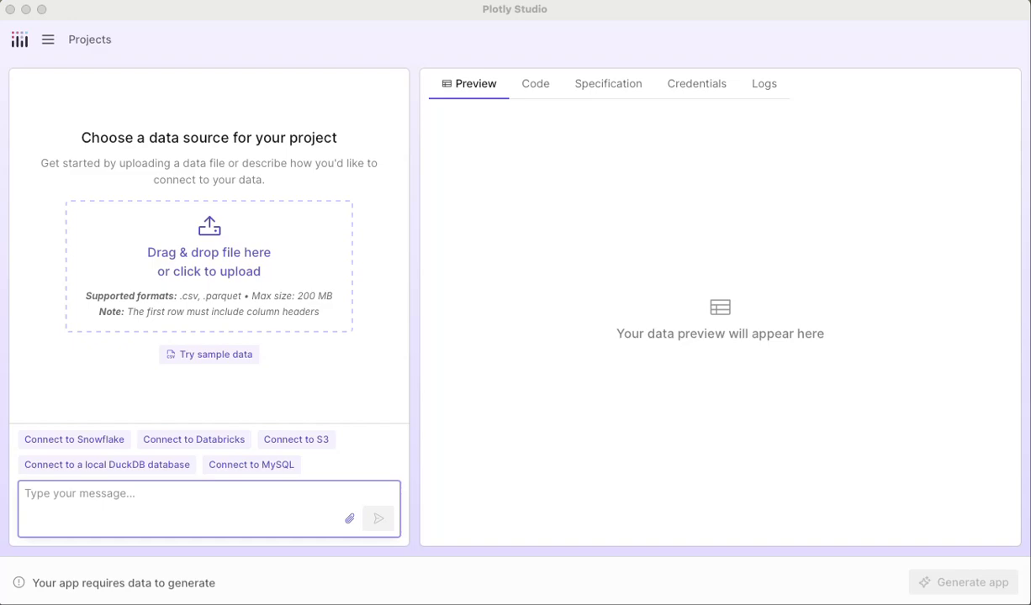
pyautogui.click(226, 504)
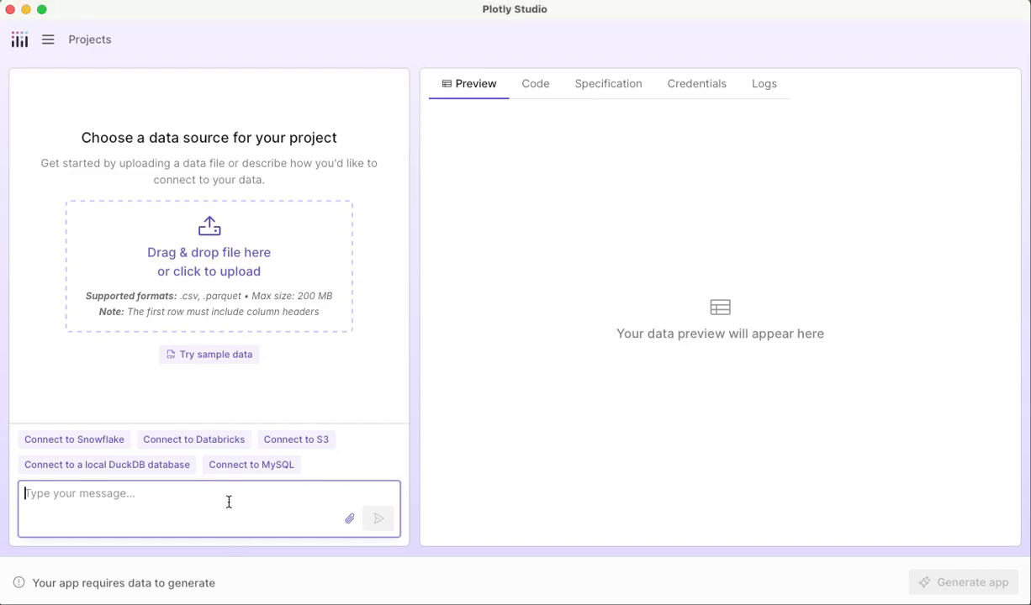
pyautogui.write('Create a sample dataset for analyzing engineering defects.')
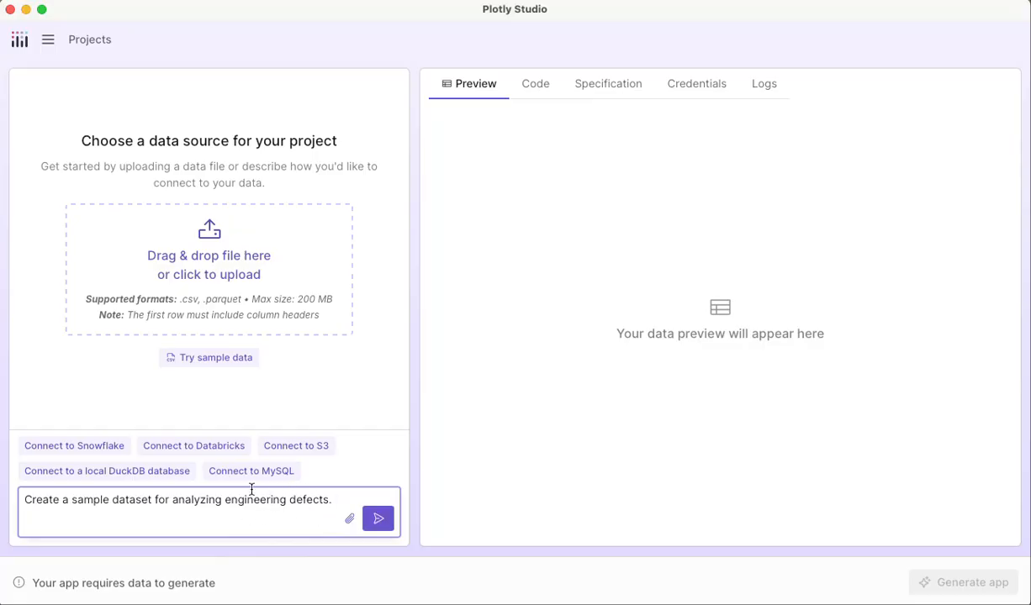
pyautogui.click(378, 522)
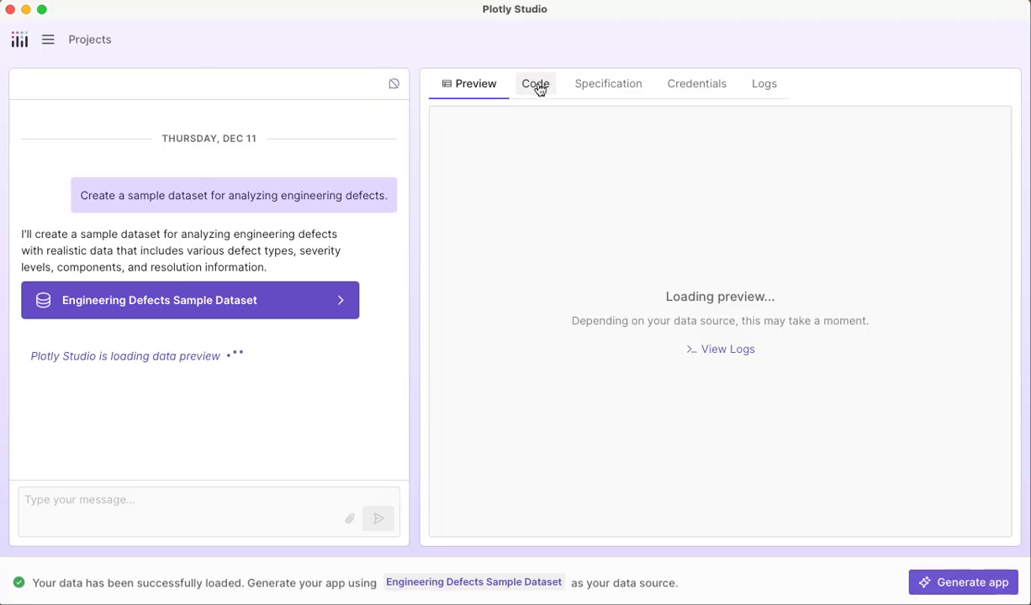
# Step: Examine the Python code generated for the engineering defects dataset and the preview of its rows
pyautogui.click(539, 87)
pyautogui.scroll(-5, 951, 221)
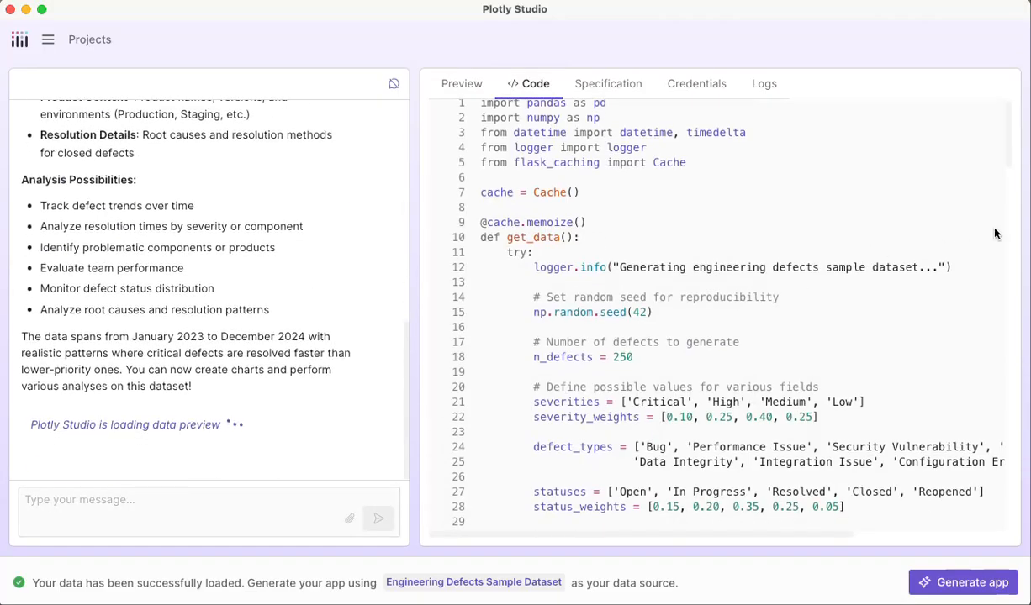
pyautogui.moveTo(540, 295); pyautogui.dragTo(849, 488)
pyautogui.scroll(-5, 851, 485)
pyautogui.click(851, 337)
pyautogui.scroll(-3, 851, 337)
pyautogui.scroll(-5, 850, 337)
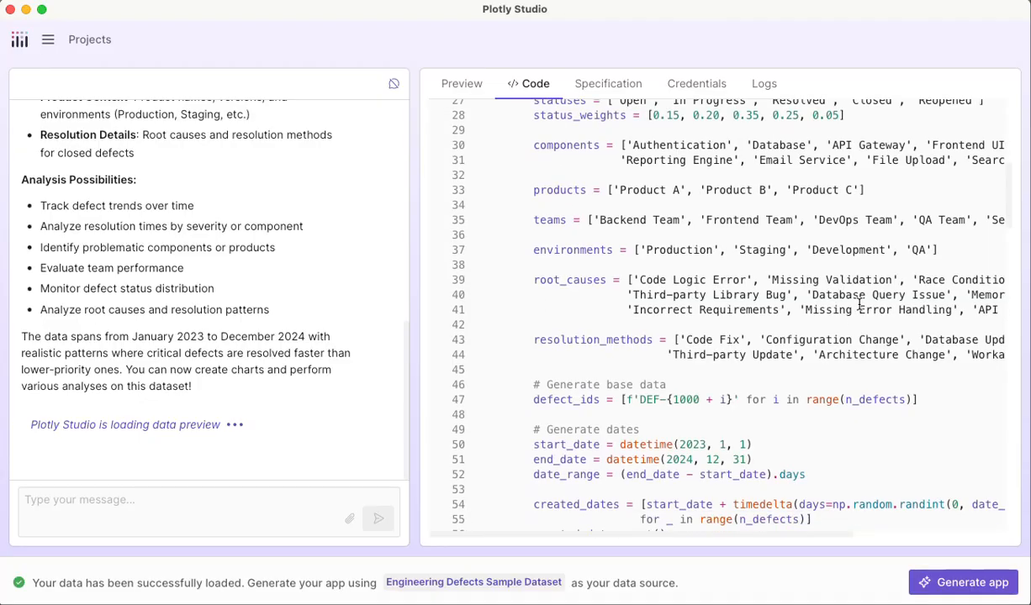
pyautogui.scroll(-10, 866, 323)
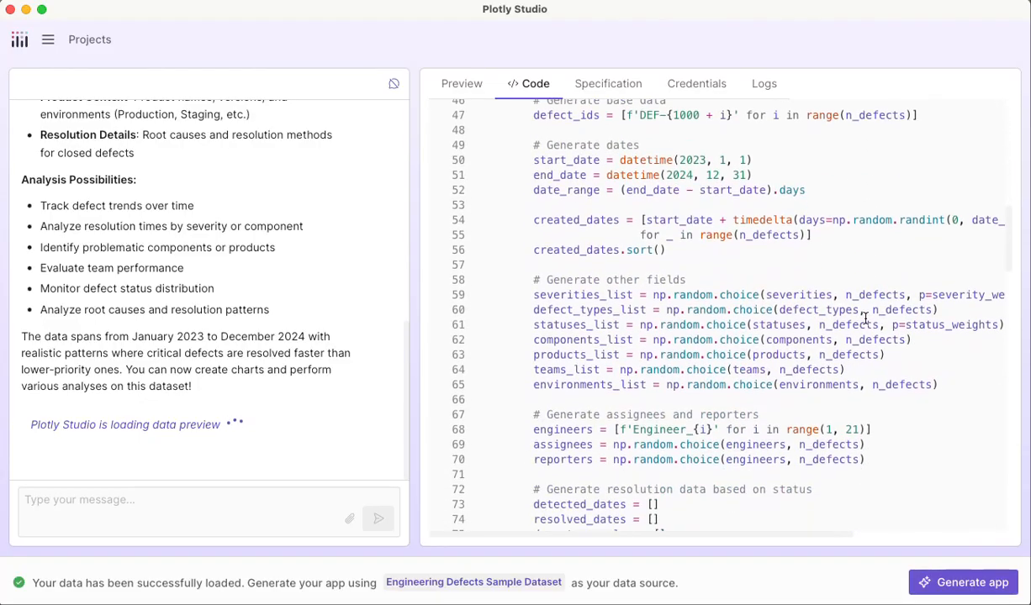
pyautogui.scroll(-11, 851, 262)
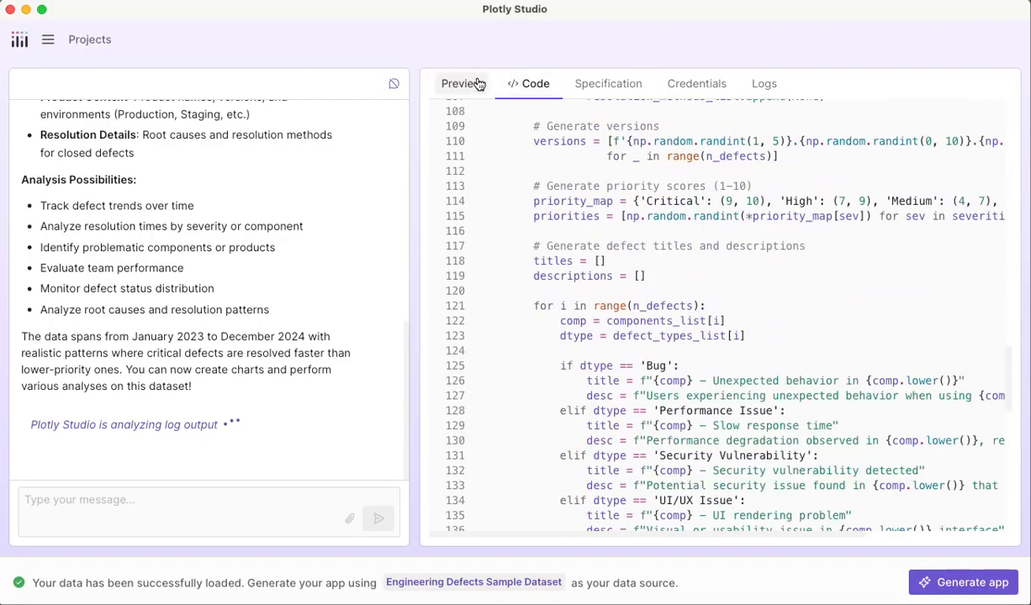
pyautogui.click(450, 84)
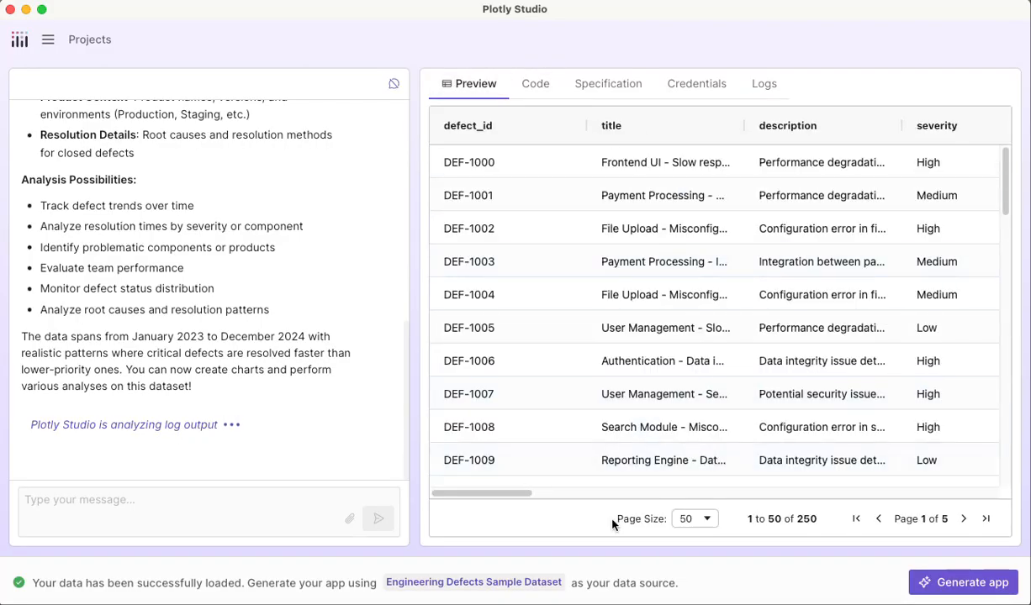
pyautogui.moveTo(493, 493); pyautogui.dragTo(420, 476)
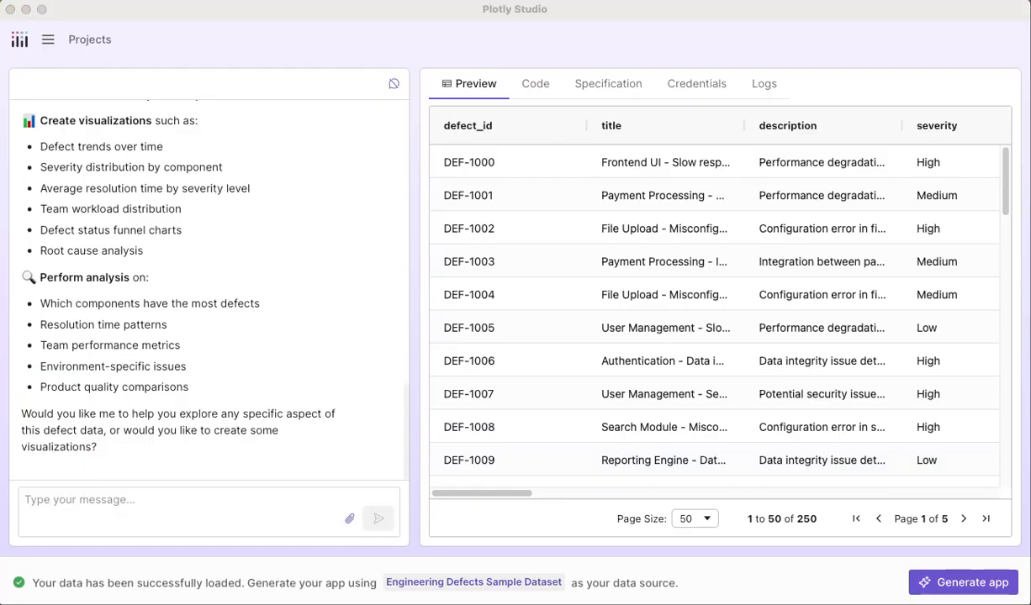
pyautogui.click(127, 500)
pyautogui.write('Create a sample dataset for portfolio risk analyses.')
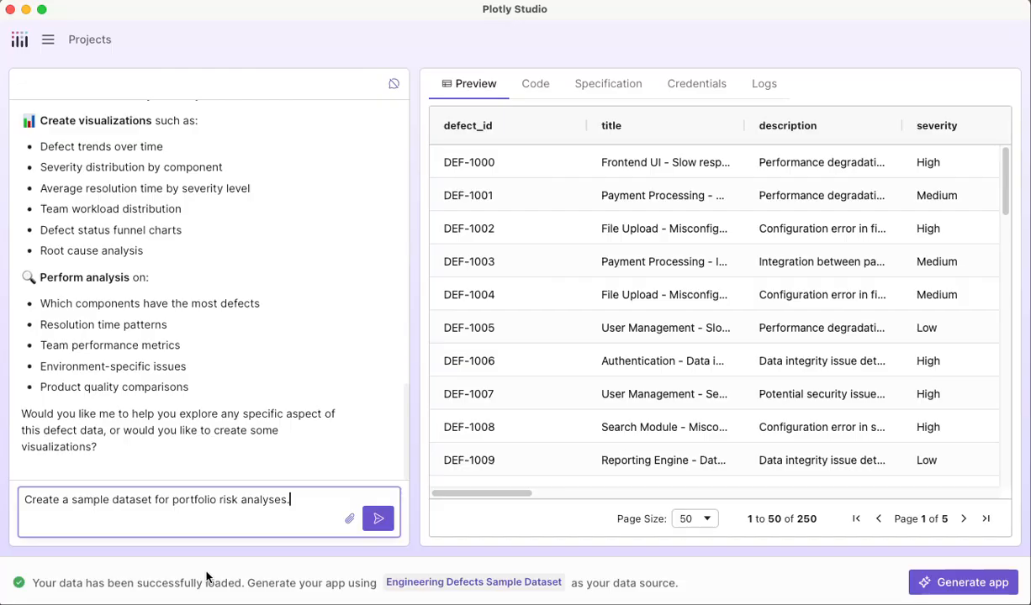
pyautogui.press('Left')
pyautogui.hotkey('alt', 'shift', 'Left')
pyautogui.hotkey('alt', 'shift', 'Left')
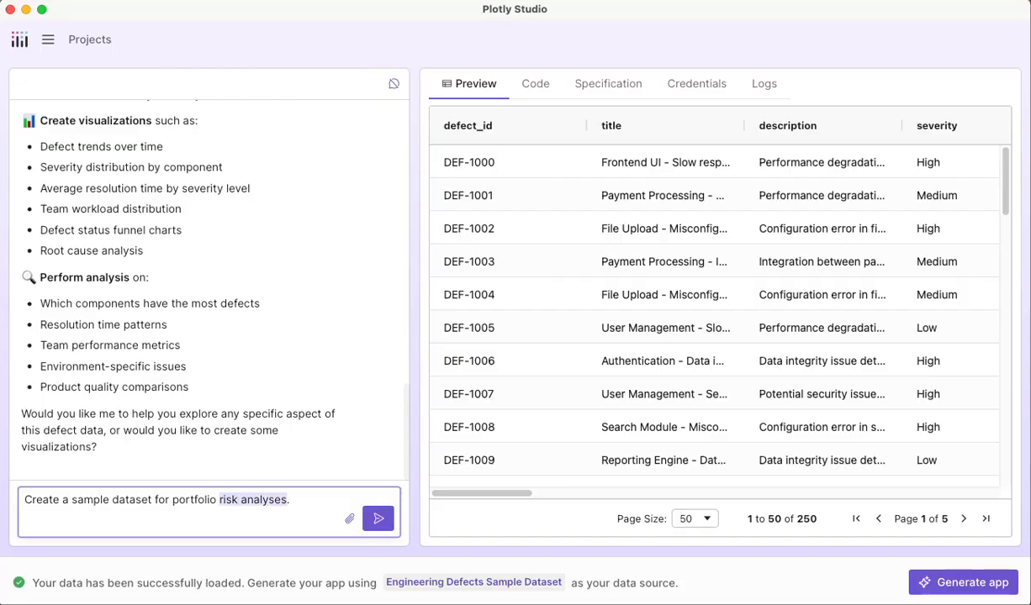
pyautogui.hotkey('alt', 'shift', 'Left')
pyautogui.hotkey('alt', 'shift', 'Left')
pyautogui.hotkey('alt', 'shift', 'Right')
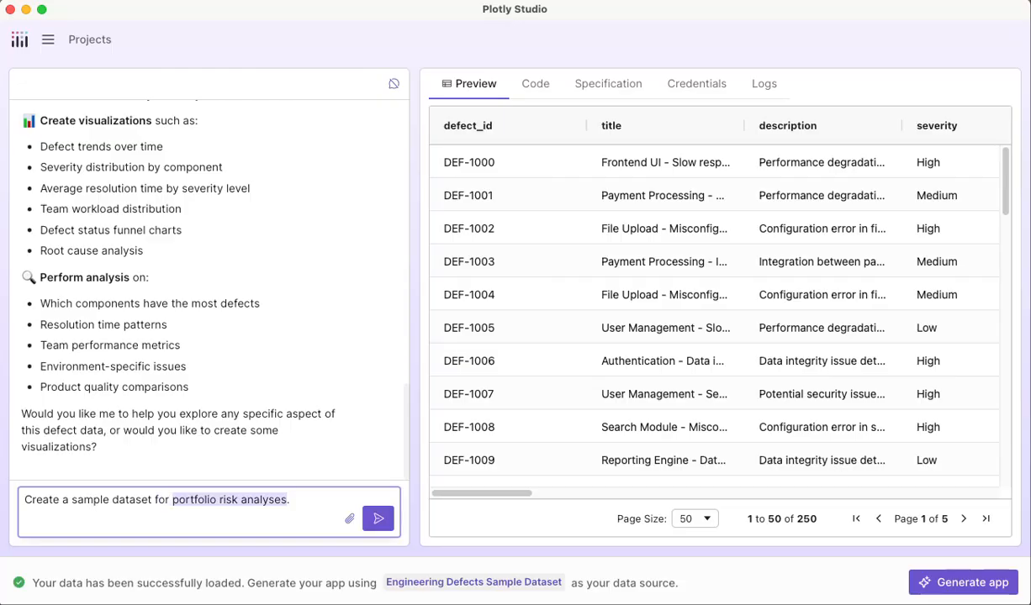
pyautogui.press('super+a')
pyautogui.press('BackSpace')
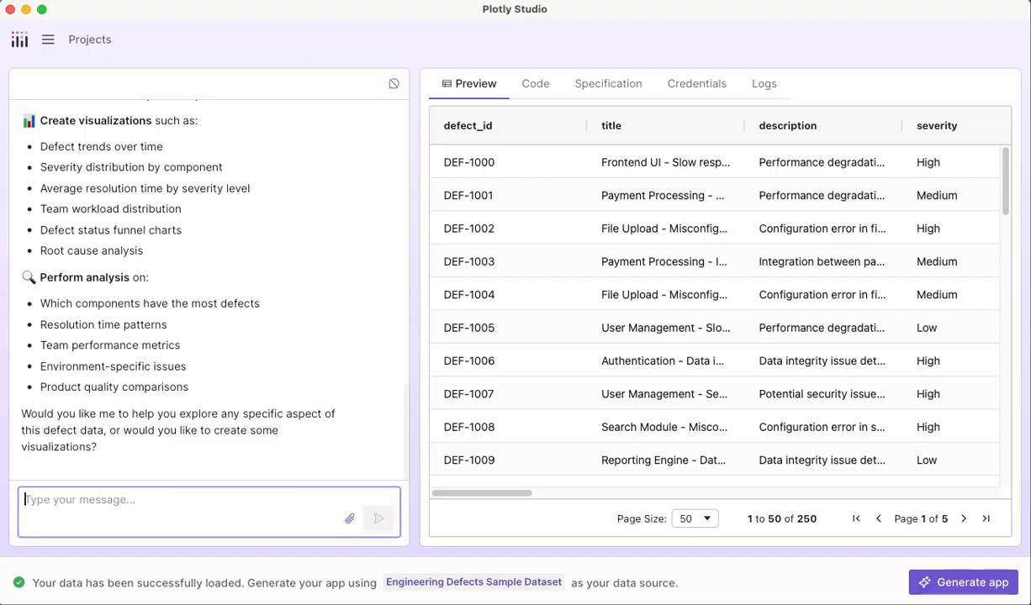
# Step: Clear the conversation together with the engineering defects data source
pyautogui.click(393, 83)
pyautogui.click(662, 349)
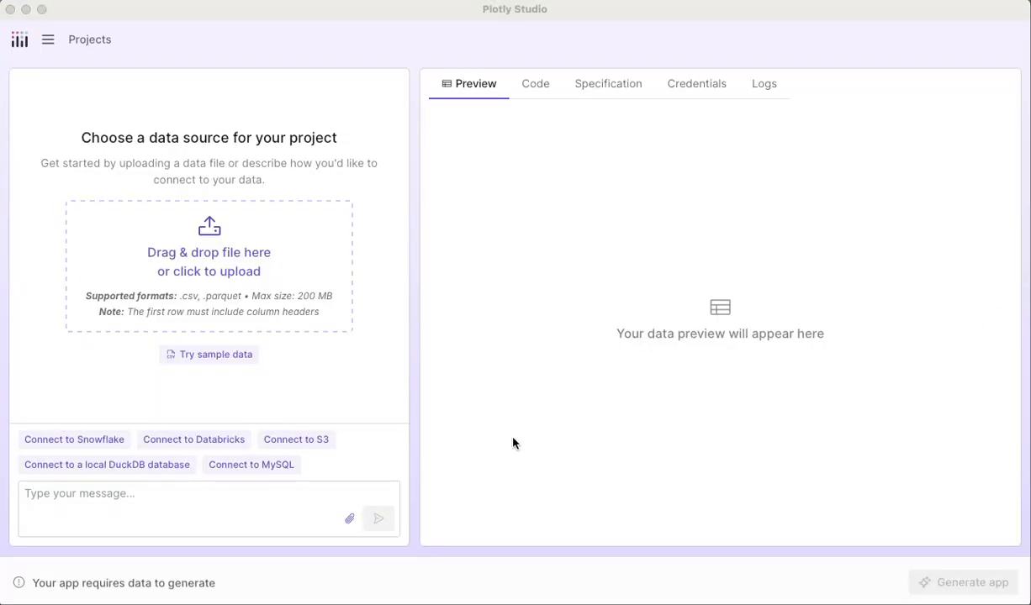
pyautogui.click(149, 497)
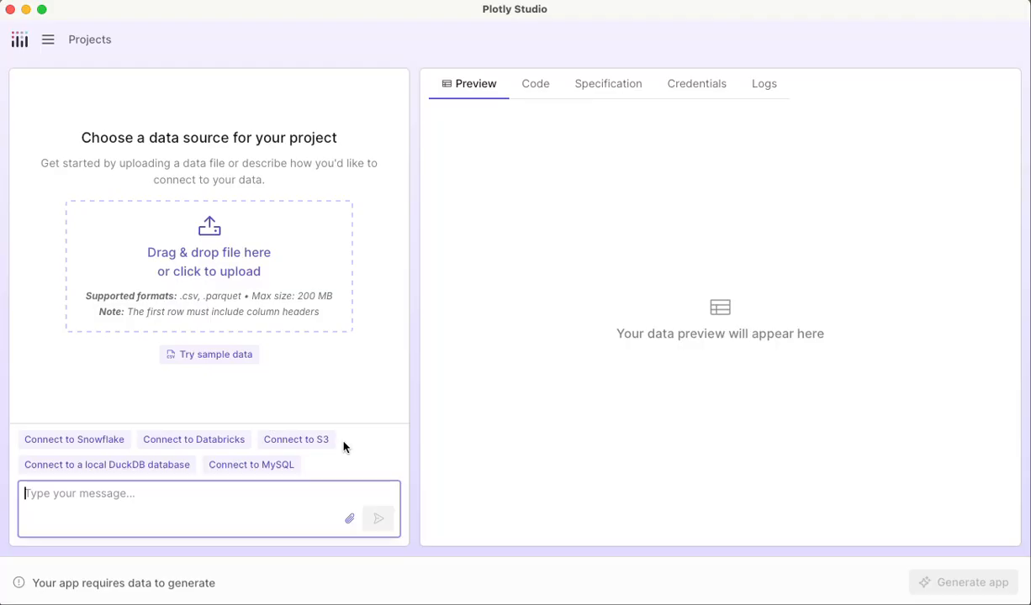
pyautogui.write('Connect to m')
pyautogui.write('y Athena ')
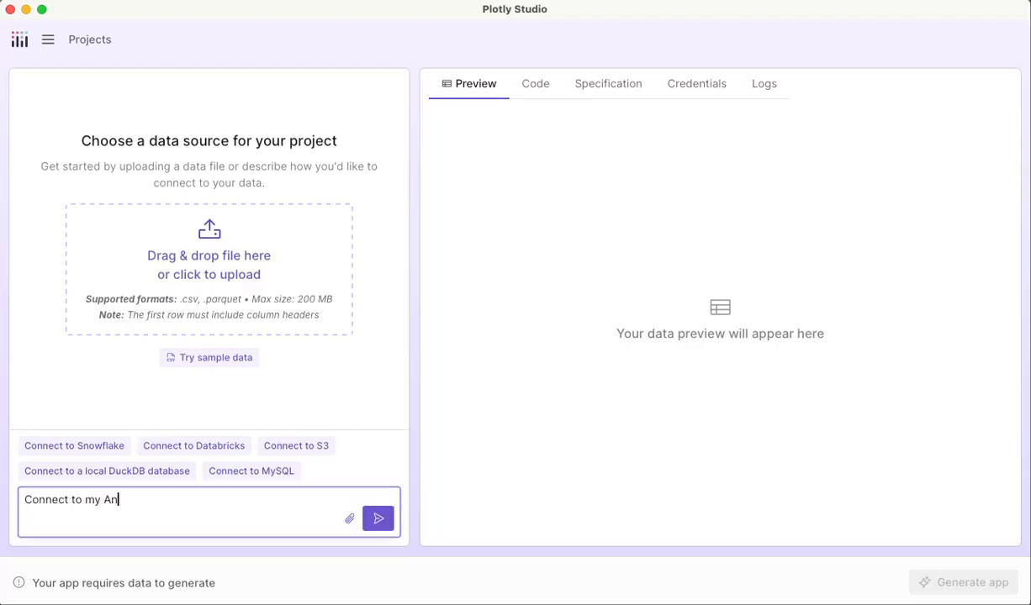
pyautogui.write('database')
pyautogui.press('Return')
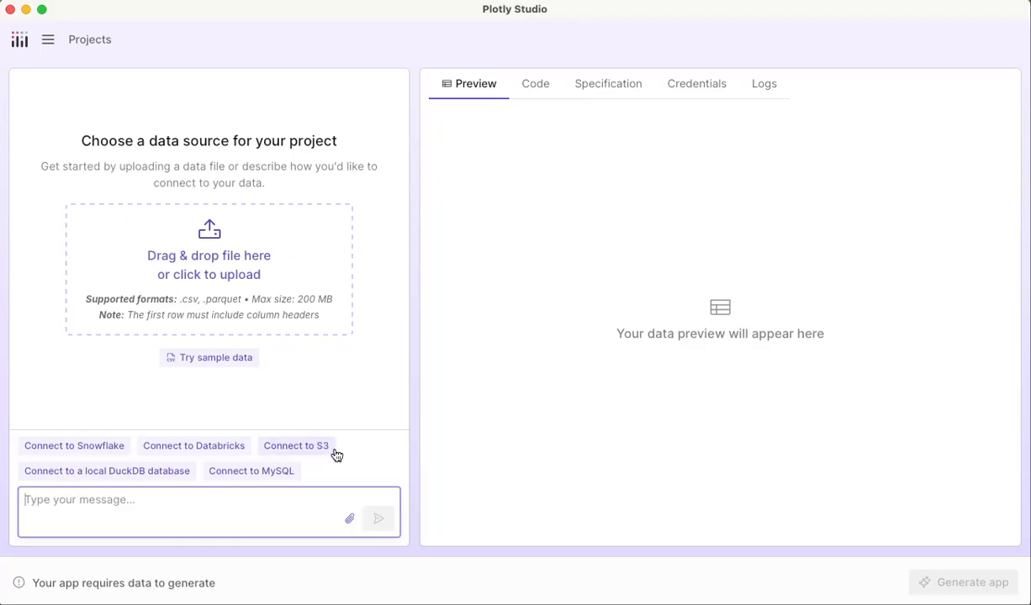
# Step: Request a connection to Snowflake, read which credentials it requires, and open the credentials form
pyautogui.click(94, 448)
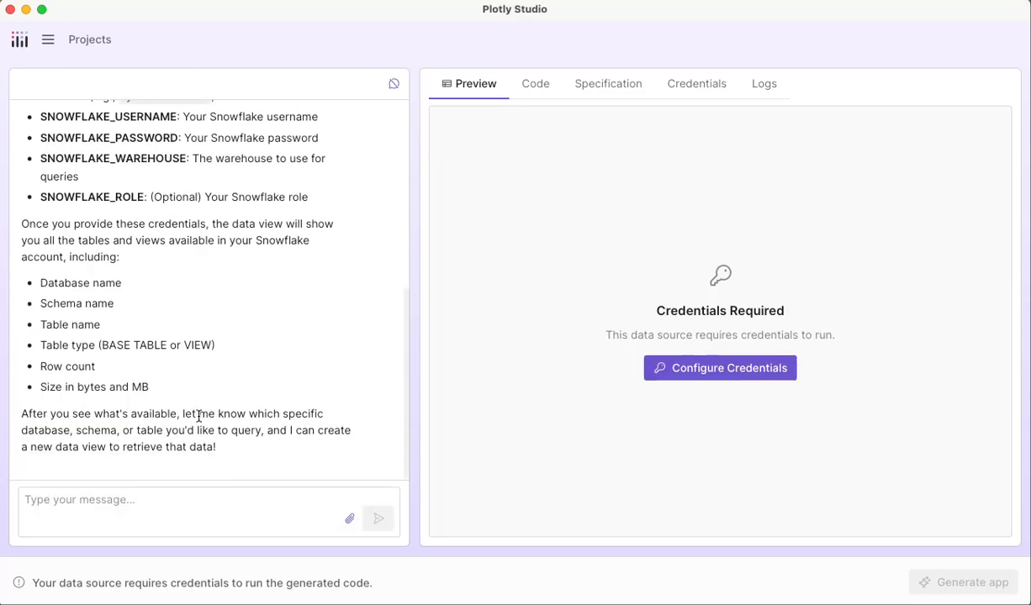
pyautogui.scroll(2, 267, 286)
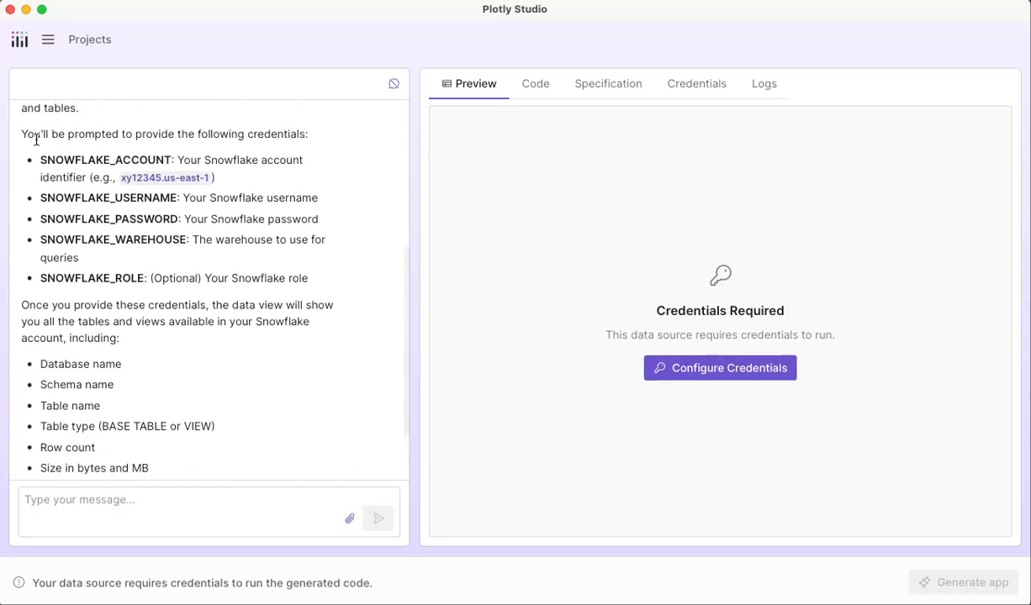
pyautogui.moveTo(36, 140); pyautogui.dragTo(202, 274)
pyautogui.click(283, 276)
pyautogui.scroll(-2, 284, 286)
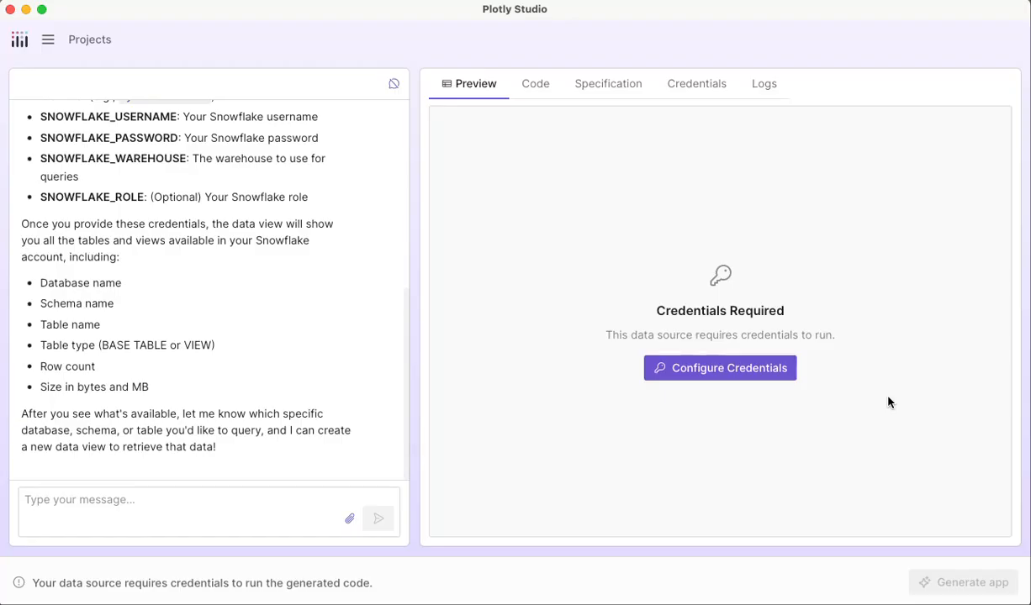
pyautogui.click(718, 374)
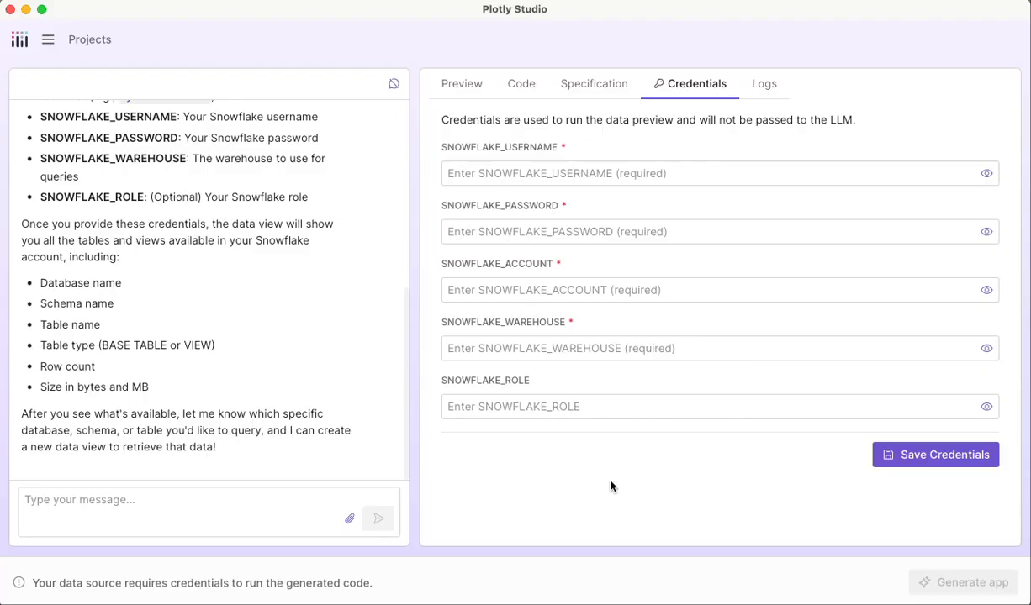
# Step: Compare the Snowflake credential fields with the get_credential calls and credential names in the generated connection code
pyautogui.click(528, 83)
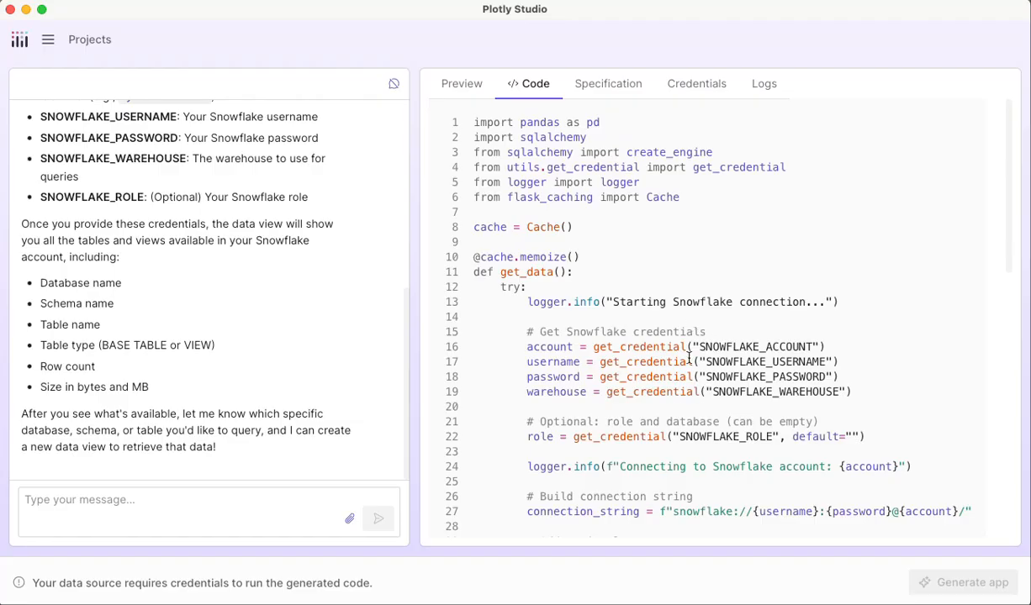
pyautogui.click(664, 84)
pyautogui.click(583, 177)
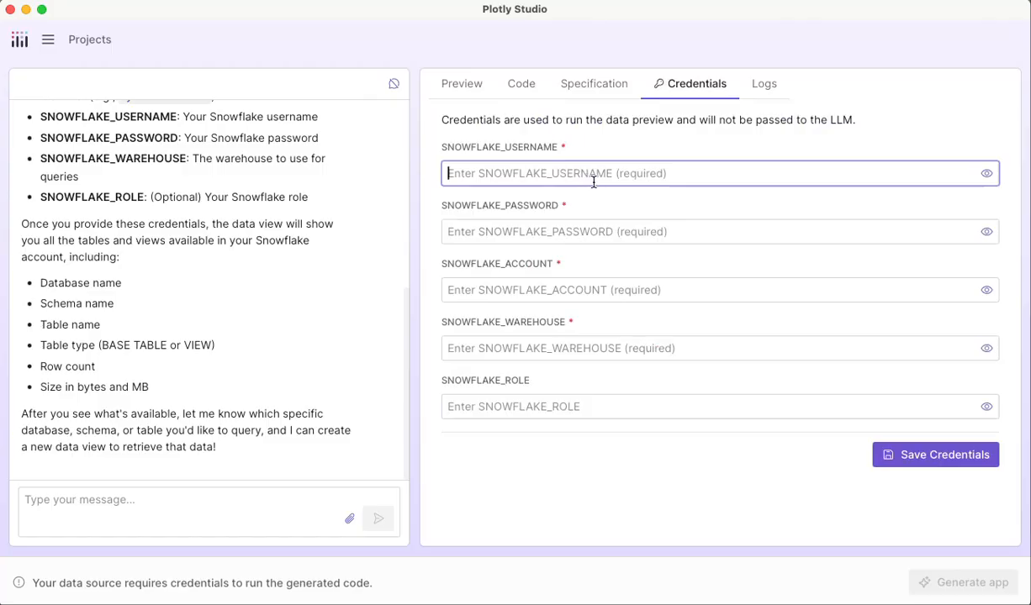
pyautogui.click(594, 229)
pyautogui.click(640, 290)
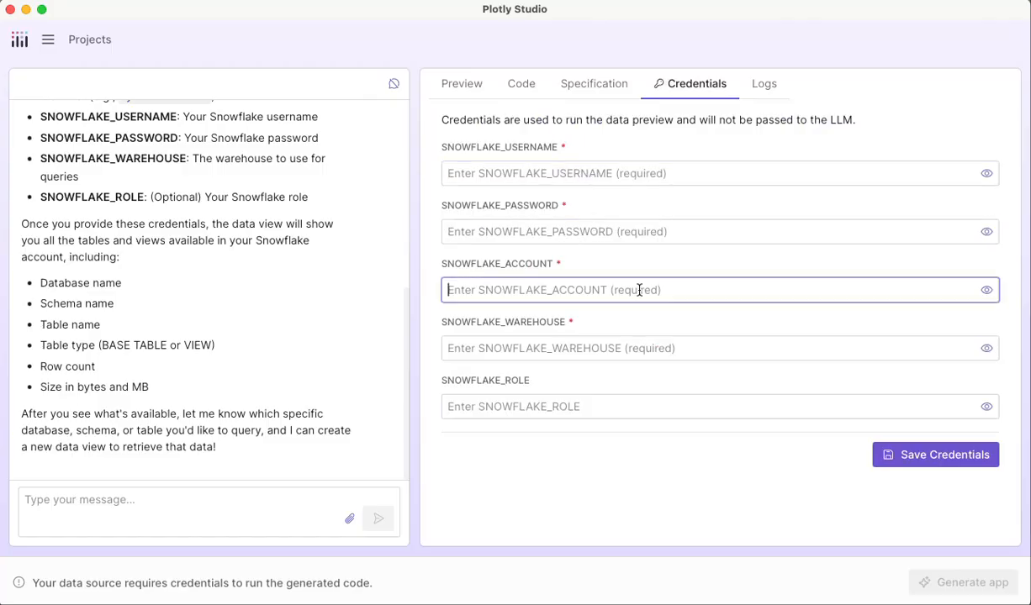
pyautogui.click(523, 83)
pyautogui.doubleClick(621, 345)
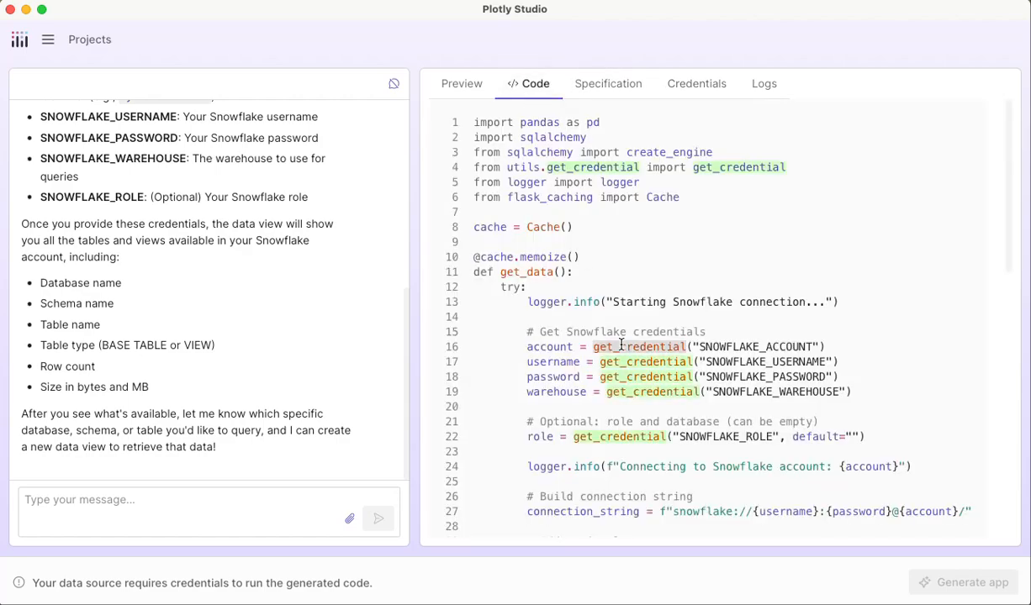
pyautogui.click(660, 360)
pyautogui.doubleClick(660, 360)
pyautogui.doubleClick(659, 380)
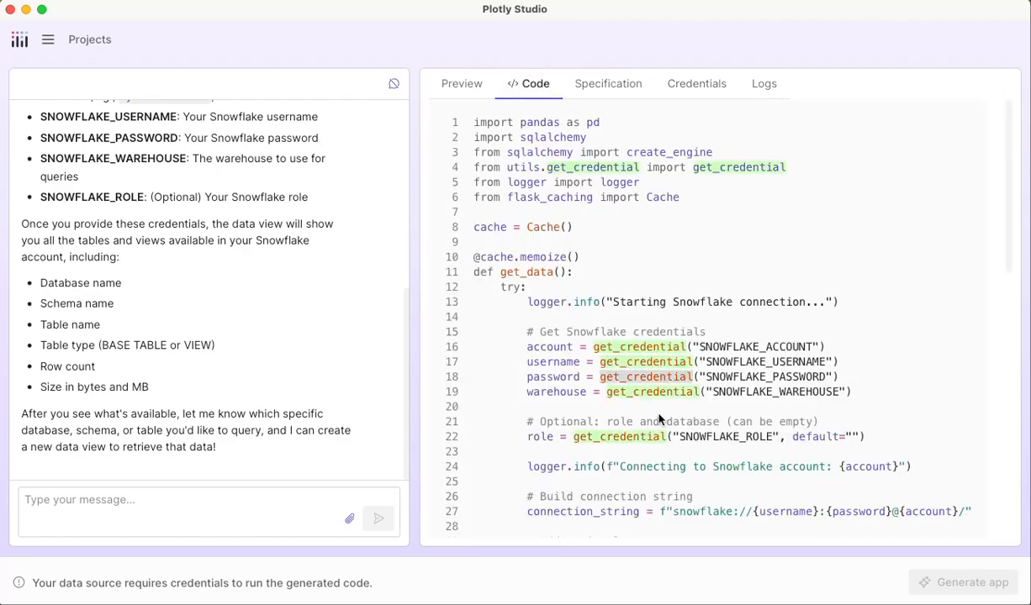
pyautogui.doubleClick(672, 388)
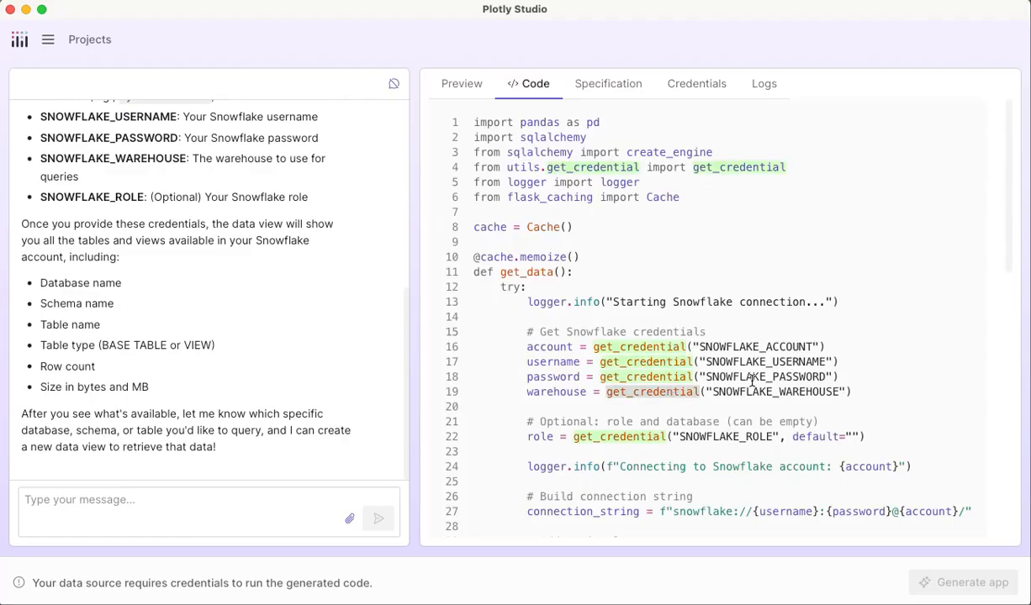
pyautogui.click(765, 338)
pyautogui.doubleClick(763, 347)
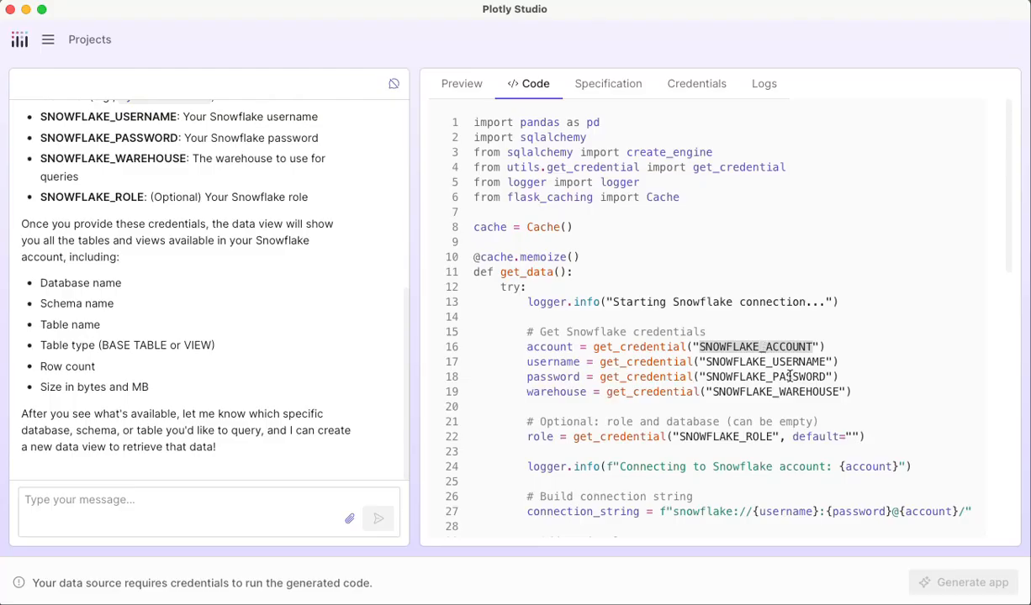
pyautogui.doubleClick(757, 362)
pyautogui.doubleClick(771, 376)
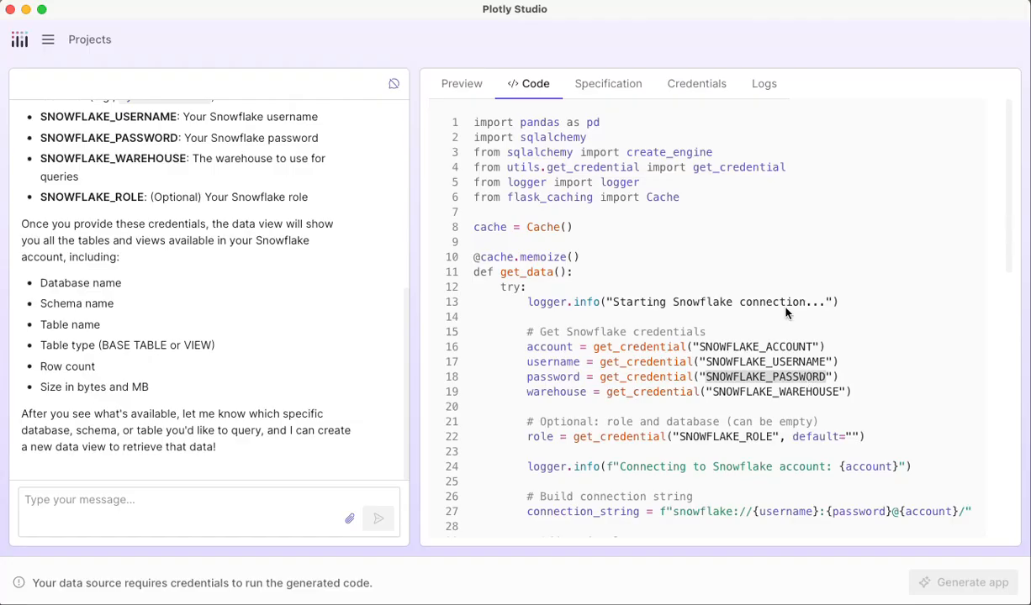
# Step: Fill in and save the Snowflake username, password, account and warehouse credentials, and check the stored entries against the table preview
pyautogui.click(711, 87)
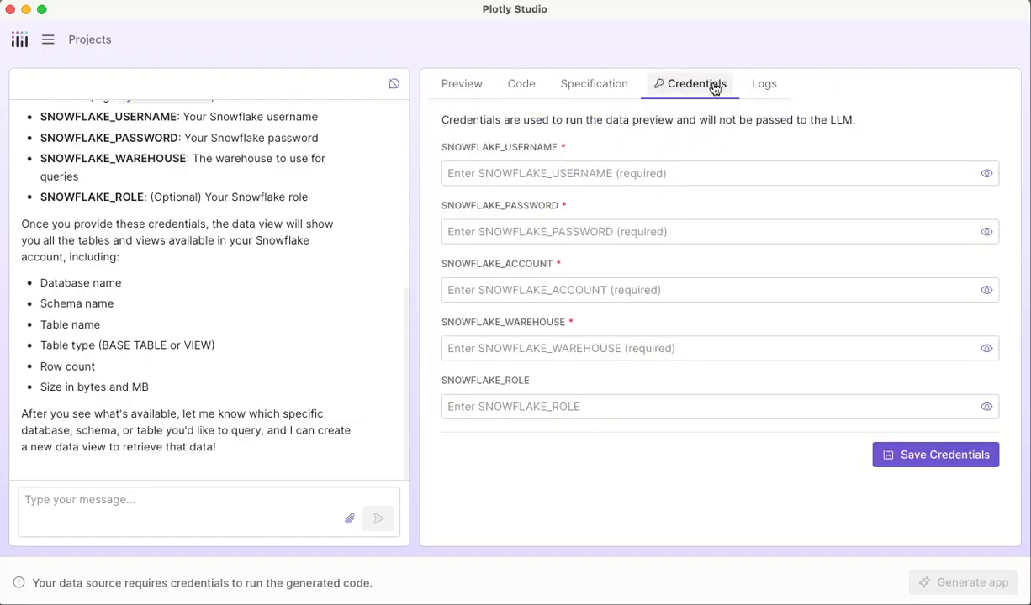
pyautogui.click(726, 166)
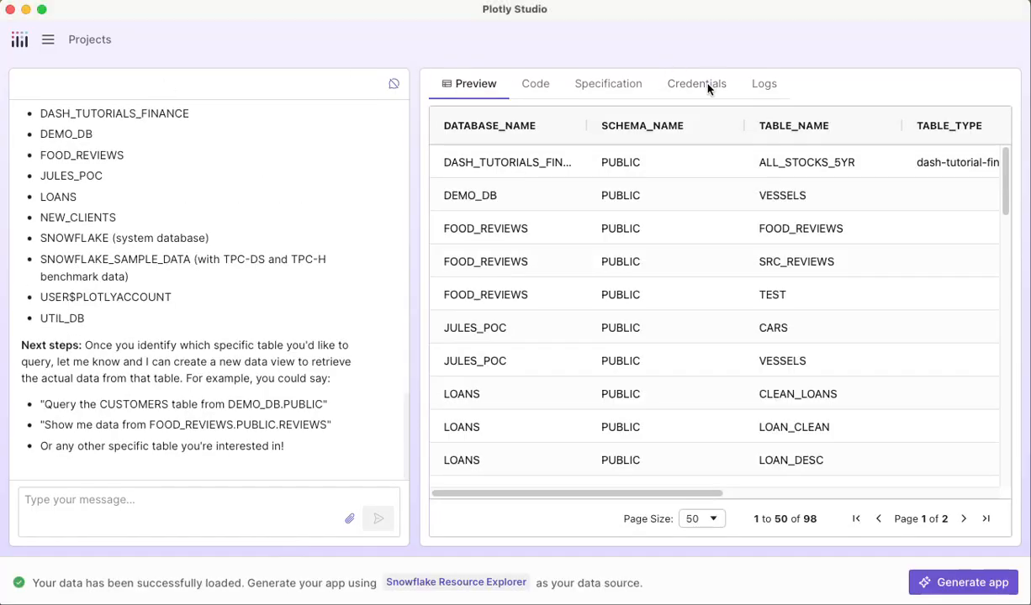
pyautogui.click(686, 84)
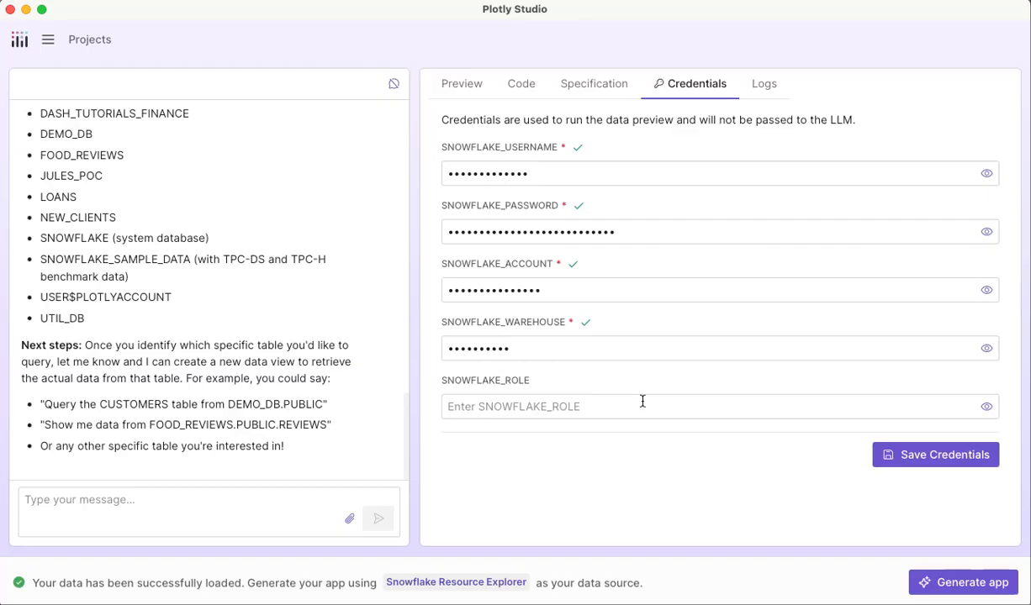
pyautogui.click(464, 88)
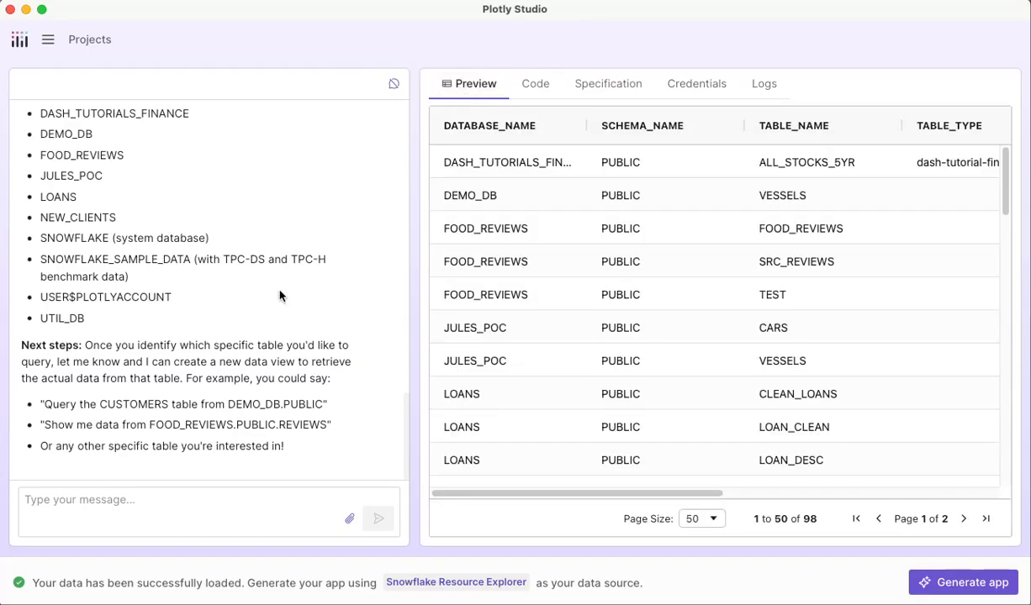
# Step: Review the chat's account of the Snowflake connection fixes, the preview's column descriptions and the list of available databases
pyautogui.scroll(3, 278, 269)
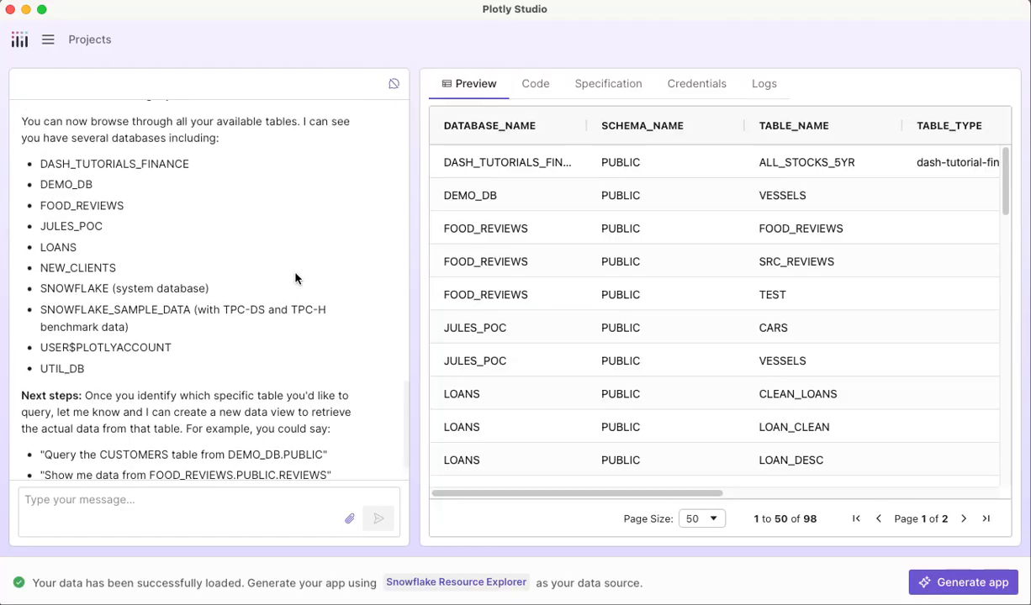
pyautogui.scroll(10, 316, 289)
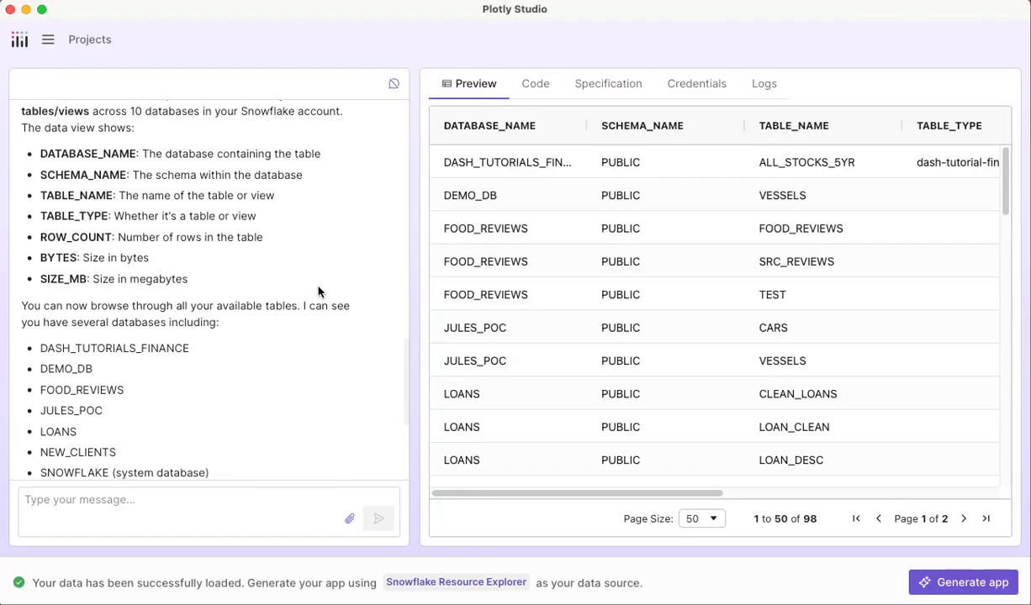
pyautogui.scroll(8, 359, 311)
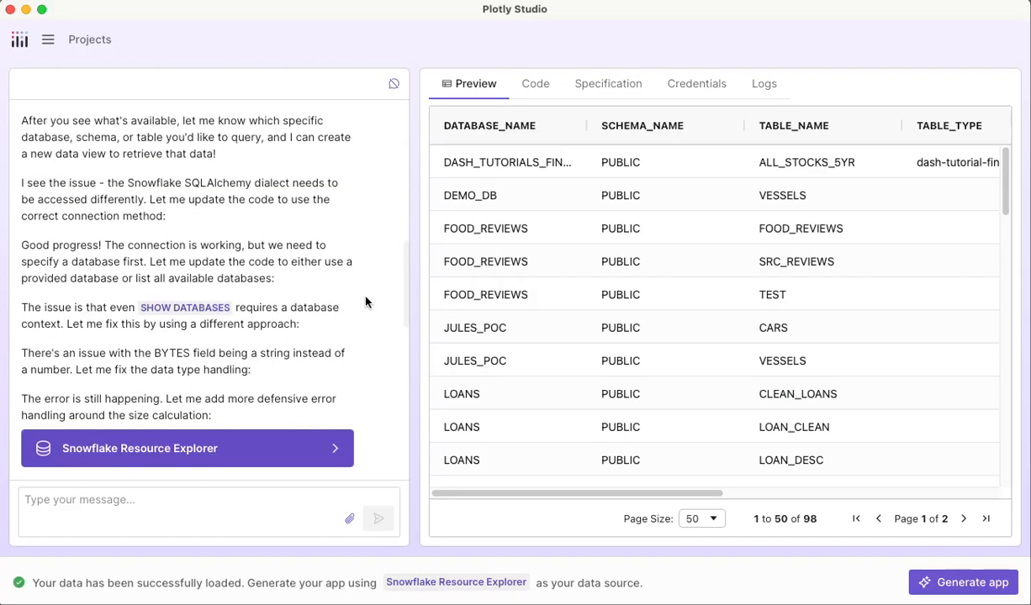
pyautogui.scroll(1, 366, 301)
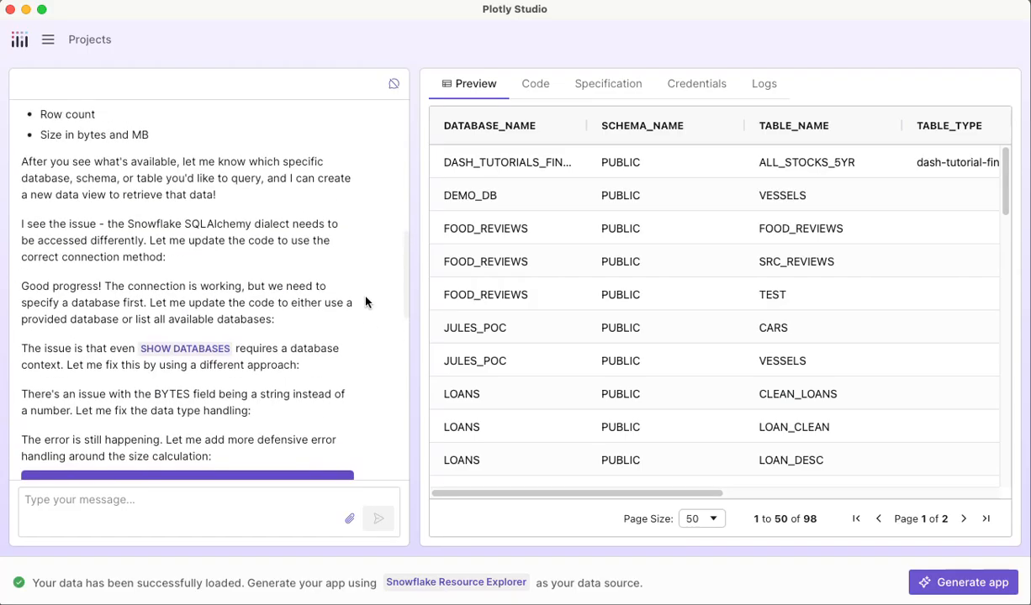
pyautogui.scroll(3, 366, 302)
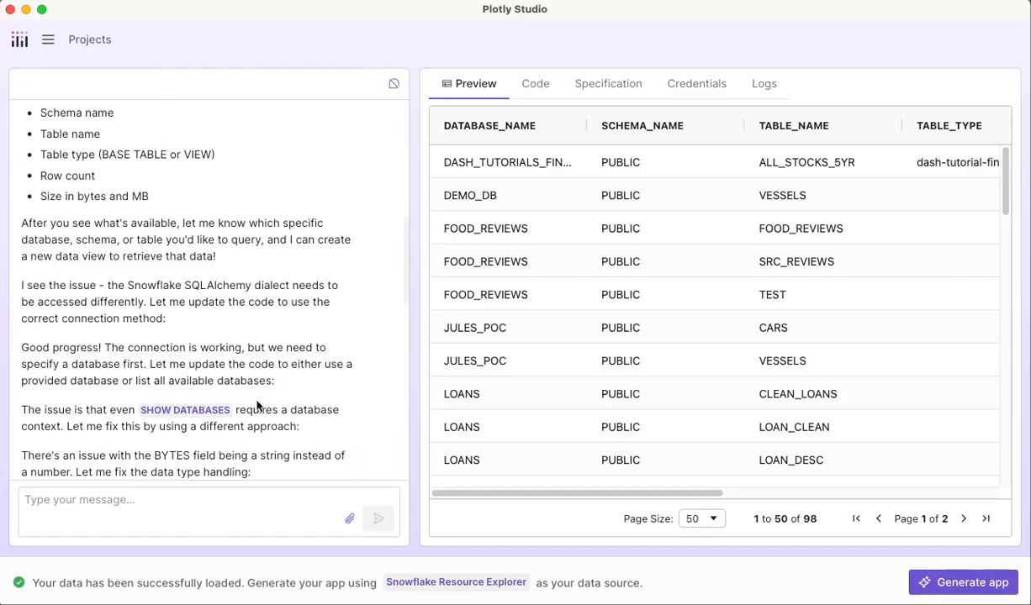
pyautogui.scroll(-4, 258, 406)
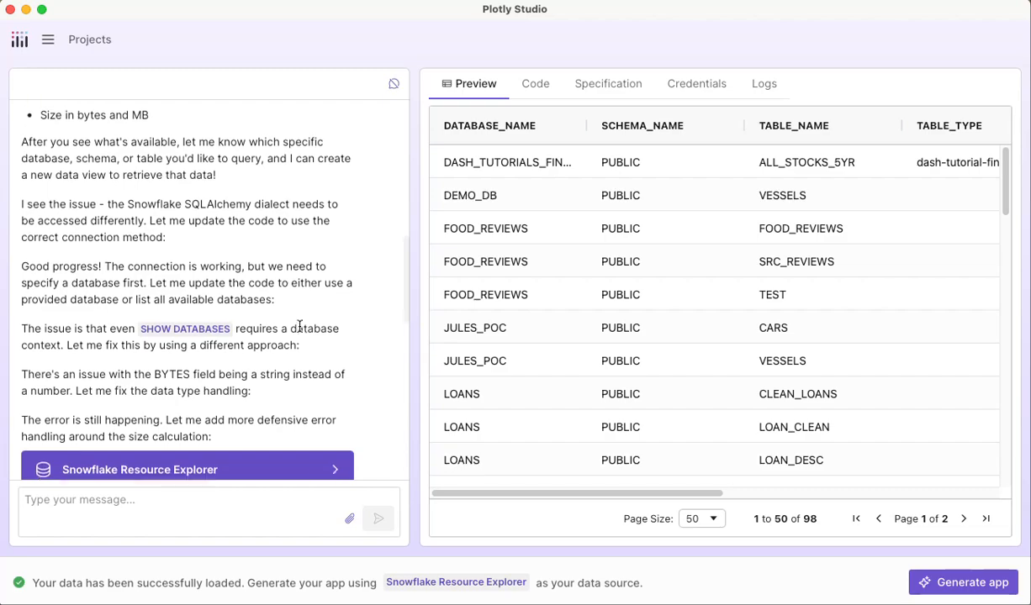
pyautogui.scroll(-3, 298, 328)
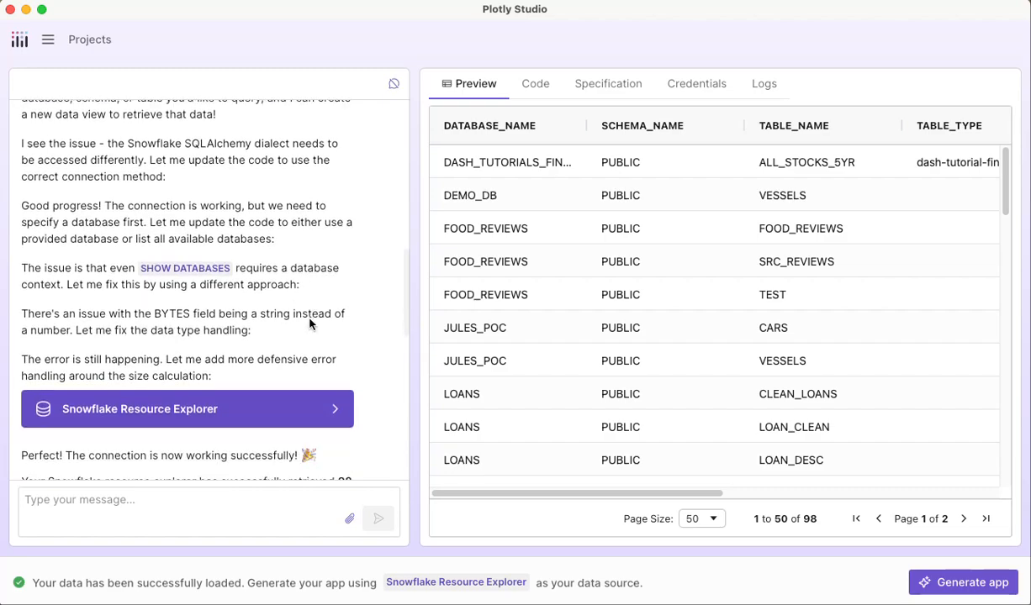
pyautogui.scroll(-9, 352, 302)
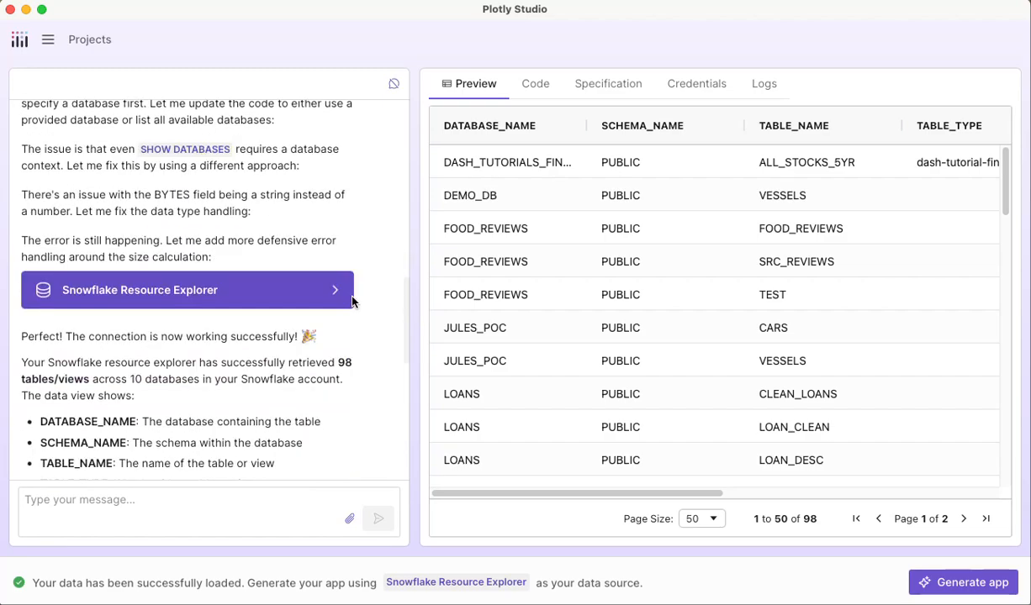
pyautogui.scroll(-11, 352, 303)
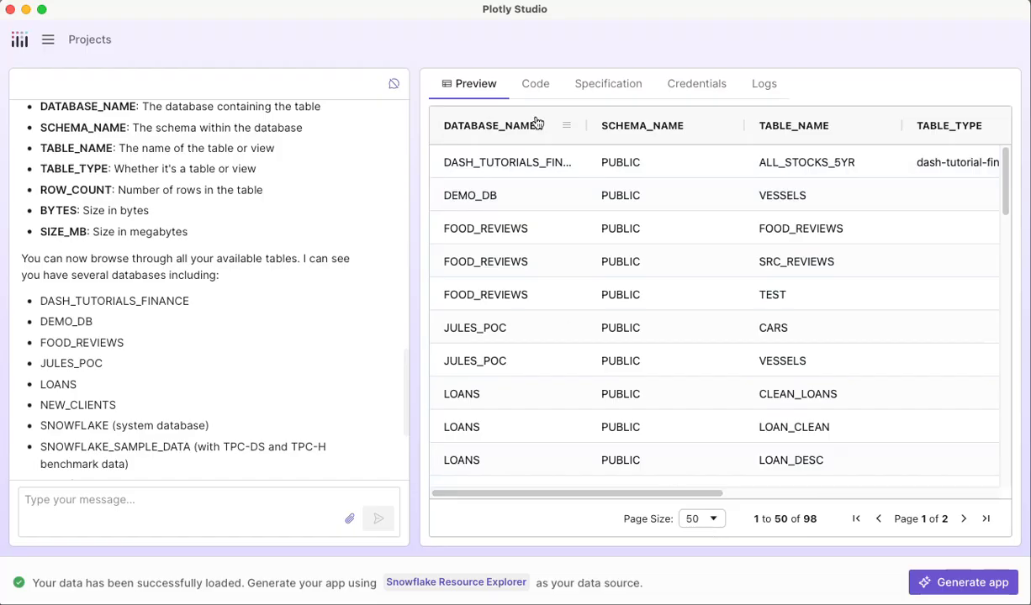
# Step: Begin a chat request with "Use DASH_TUTORIALS_FINANCE, PUBLIC,", copying the database name from the first preview row
pyautogui.click(234, 504)
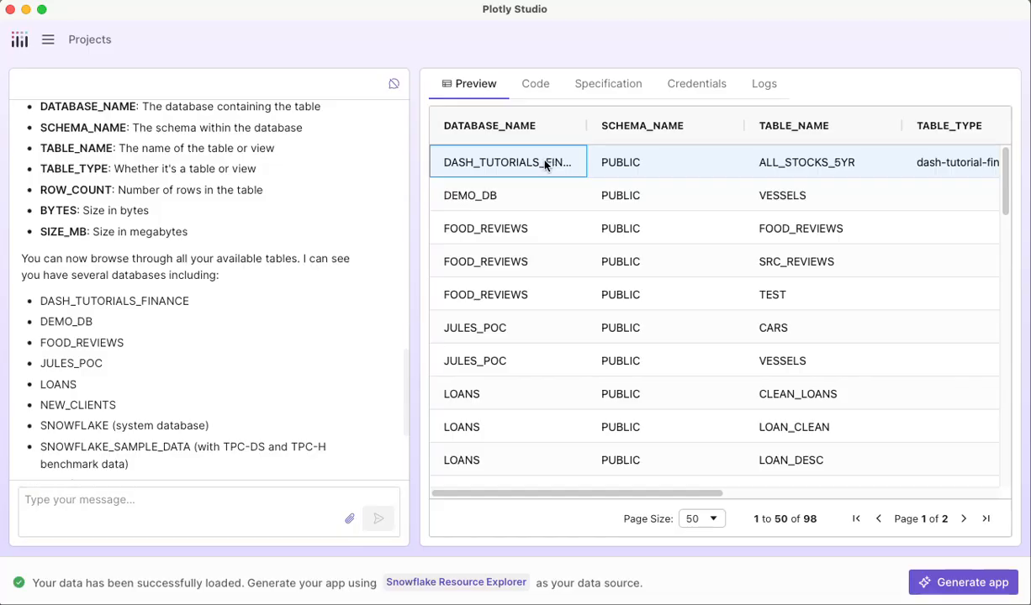
pyautogui.doubleClick(547, 162)
pyautogui.hotkey('ctrl', 'c')
pyautogui.click(193, 516)
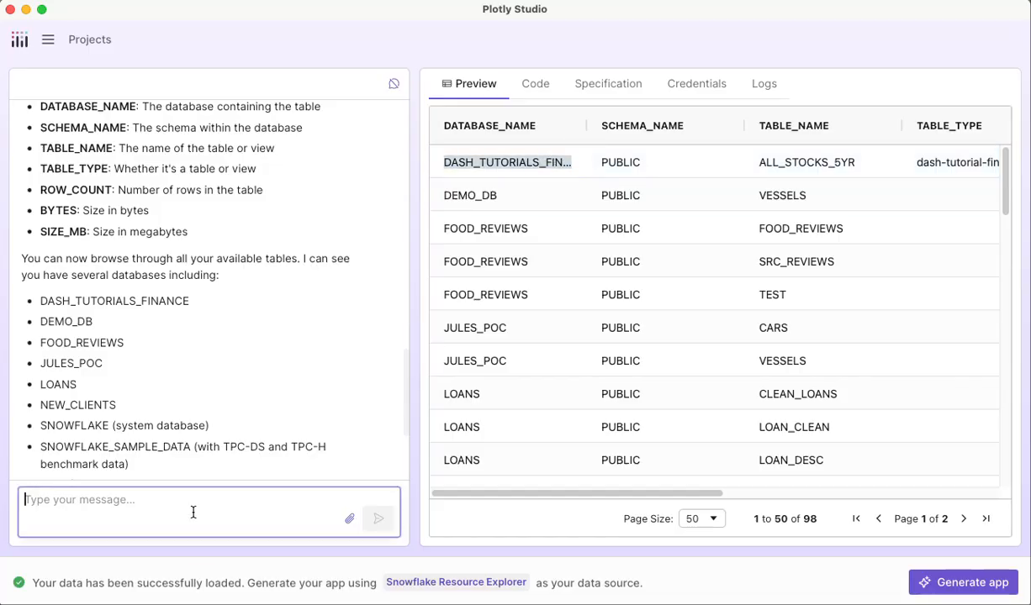
pyautogui.write('Use')
pyautogui.hotkey('ctrl', 'v')
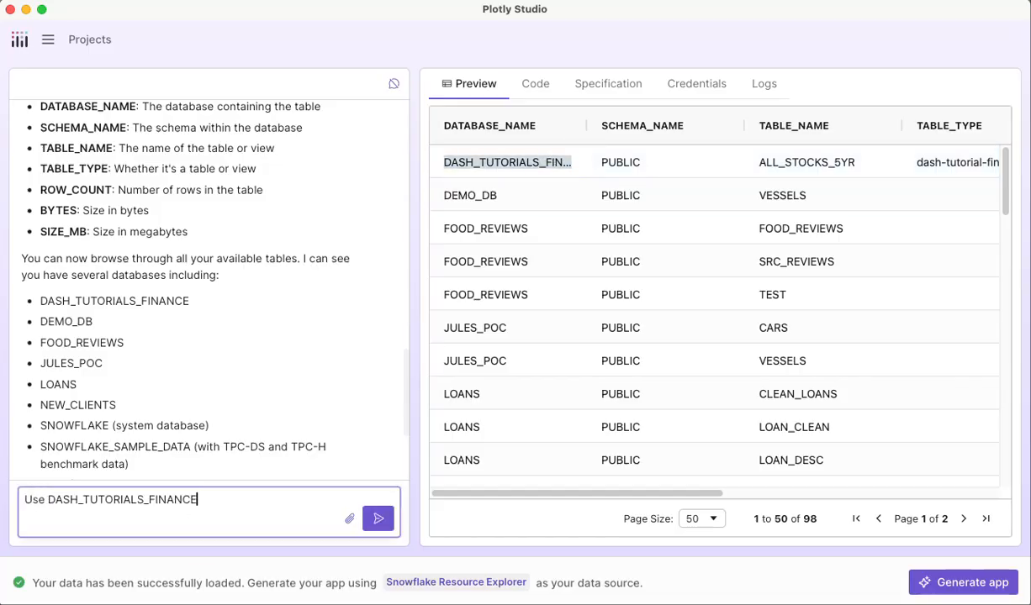
pyautogui.write(', PUBLIC,')
# Step: Complete the request with the copied table name ALL_STOCKS_5YR, send it, and look across all columns of the loaded stock preview
pyautogui.click(785, 162)
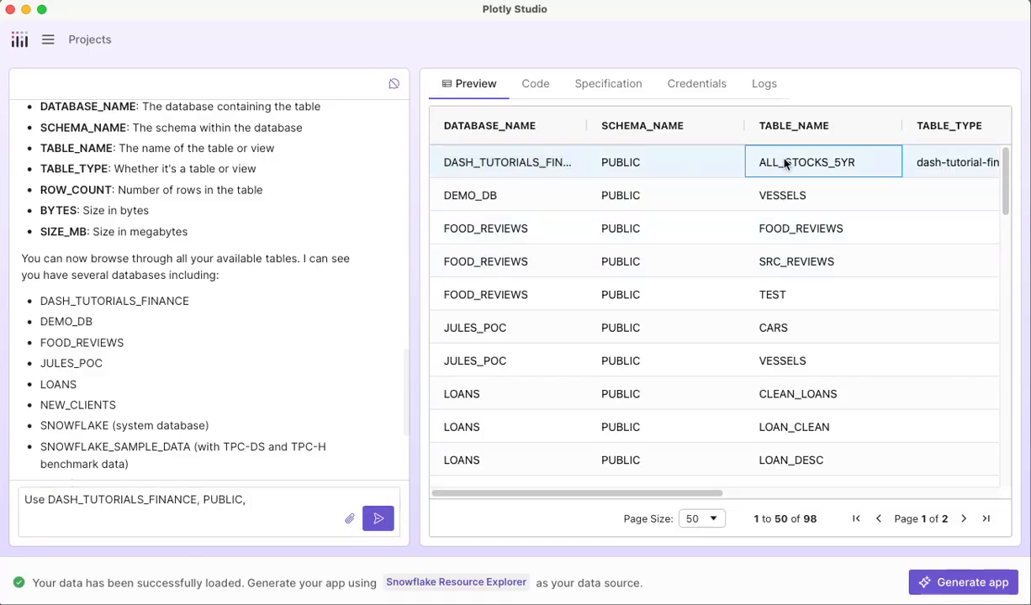
pyautogui.rightClick(785, 163)
pyautogui.click(807, 228)
pyautogui.click(258, 507)
pyautogui.press('super+v')
pyautogui.write('.')
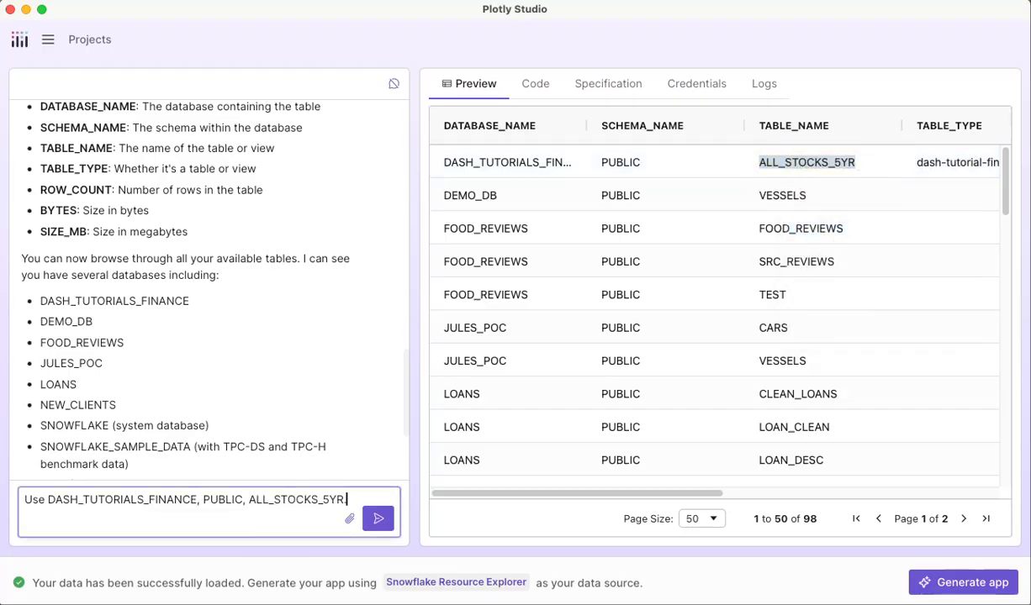
pyautogui.press('Return')
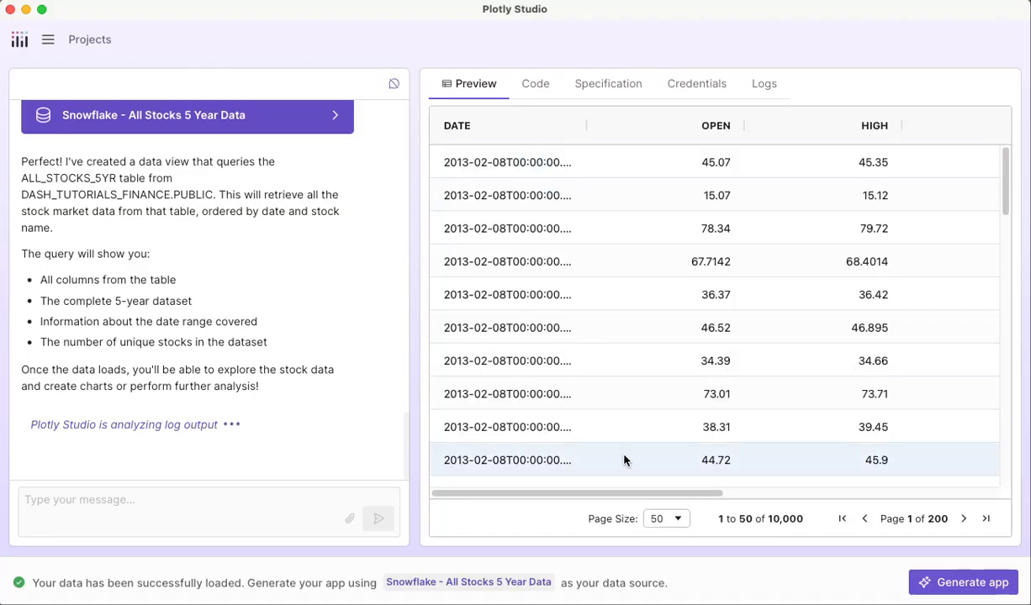
pyautogui.moveTo(689, 497); pyautogui.dragTo(962, 485)
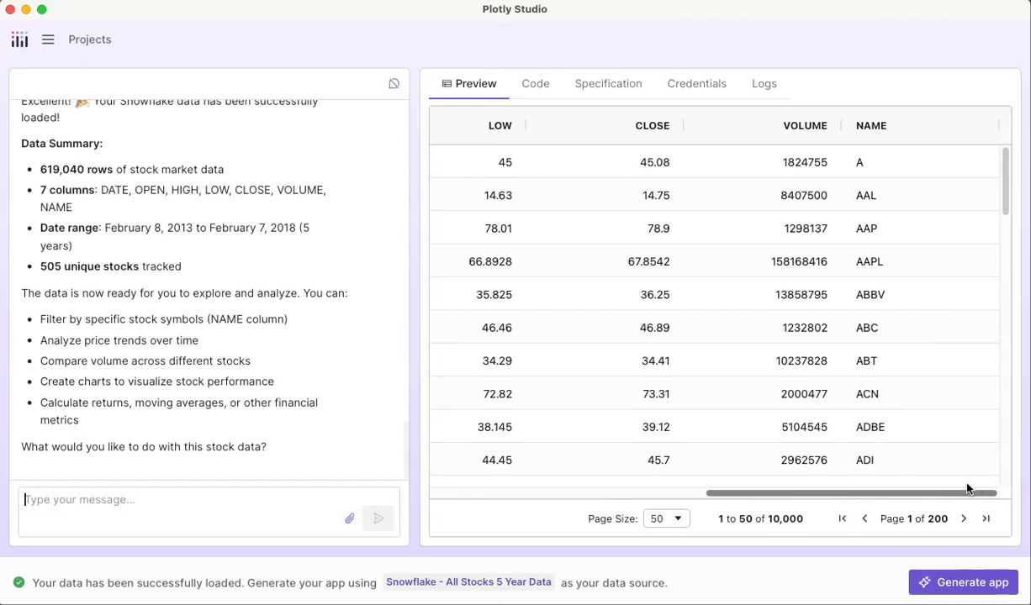
pyautogui.moveTo(966, 489); pyautogui.dragTo(660, 494)
# Step: Request a new column called dynamic_range that equals the HIGH minus the LOW column, and check the data preview for it
pyautogui.click(147, 506)
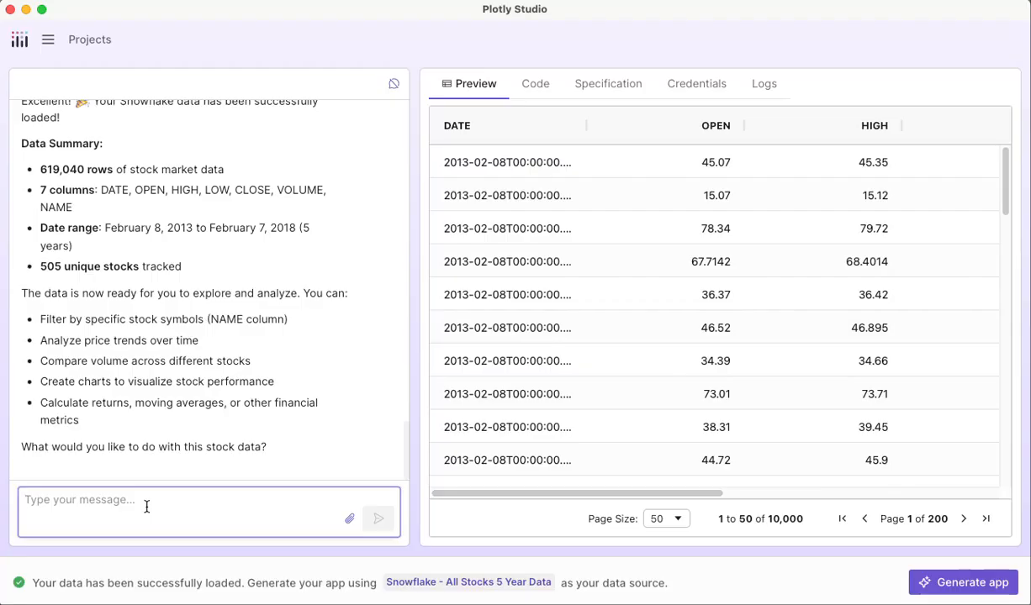
pyautogui.write('Createa. new')
pyautogui.press('BackSpace')
pyautogui.press('BackSpace')
pyautogui.press('BackSpace')
pyautogui.press('BackSpace')
pyautogui.press('BackSpace')
pyautogui.press('BackSpace')
pyautogui.press('BackSpace')
pyautogui.write('a new column called dynamic_range')
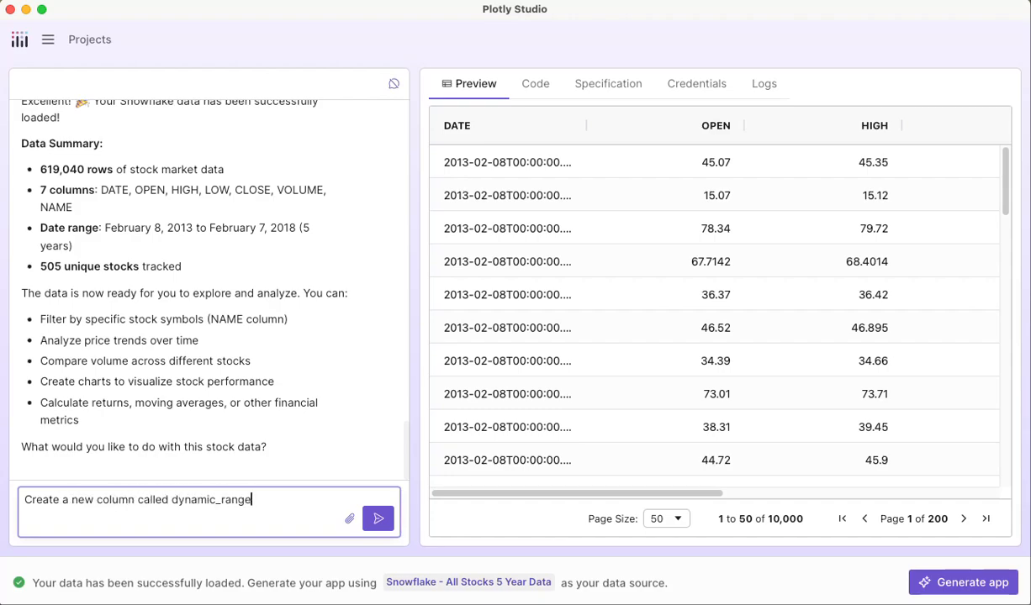
pyautogui.write(', let it equal the ')
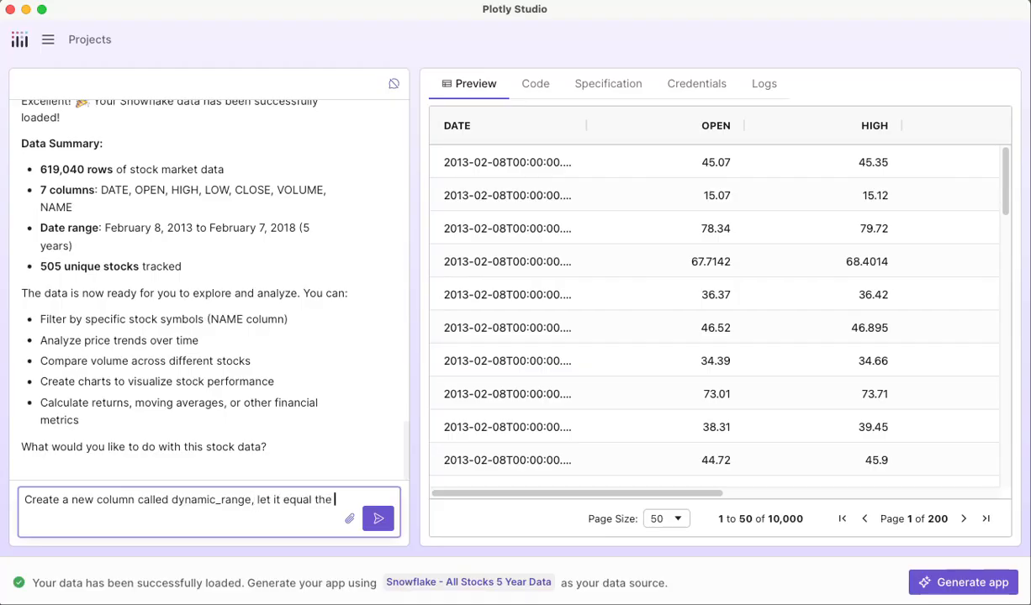
pyautogui.write('HIGH minus the LOW column.')
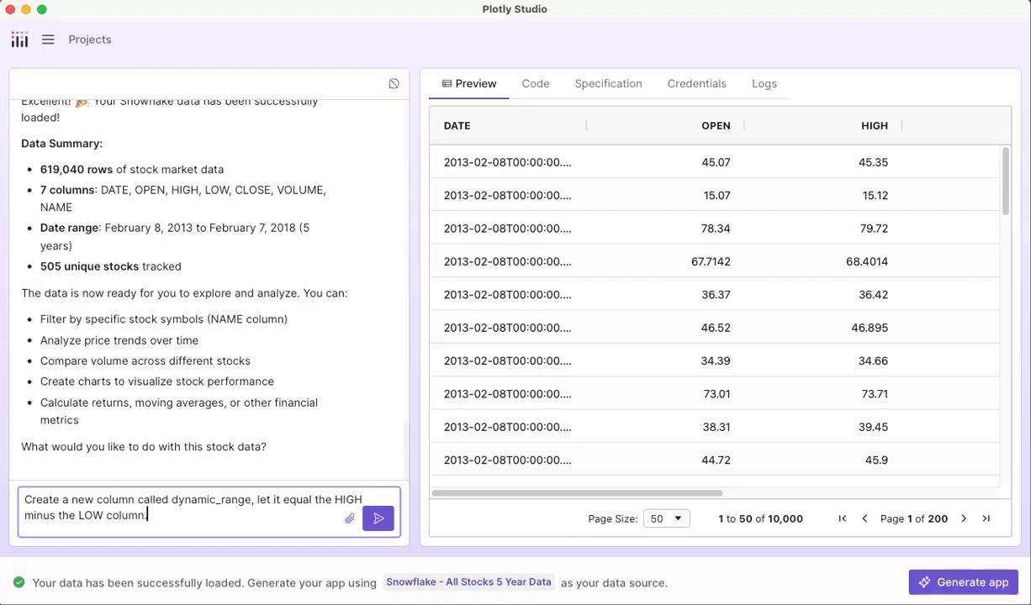
pyautogui.press('Return')
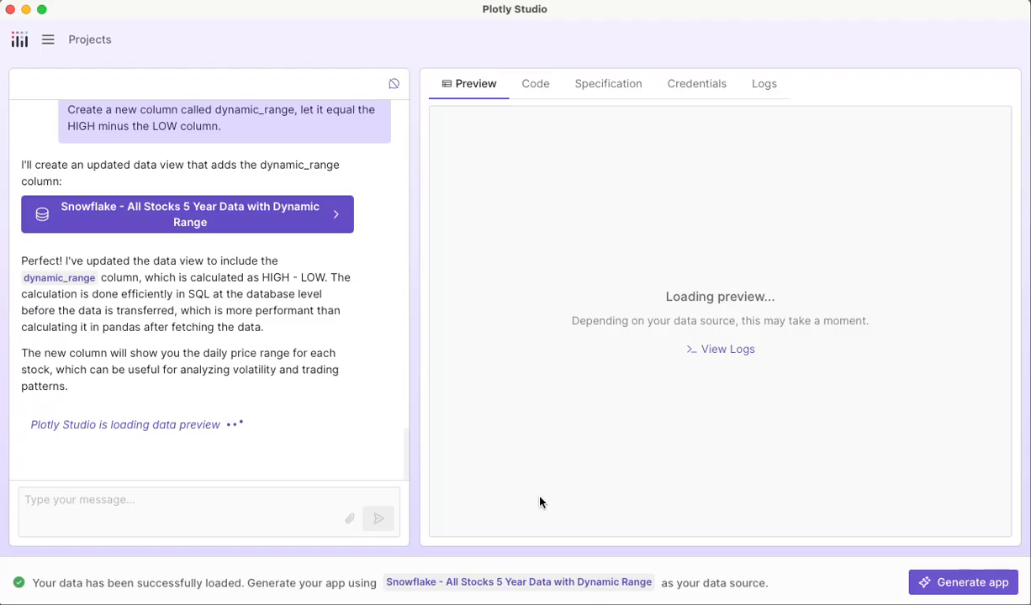
pyautogui.moveTo(539, 497); pyautogui.dragTo(931, 522)
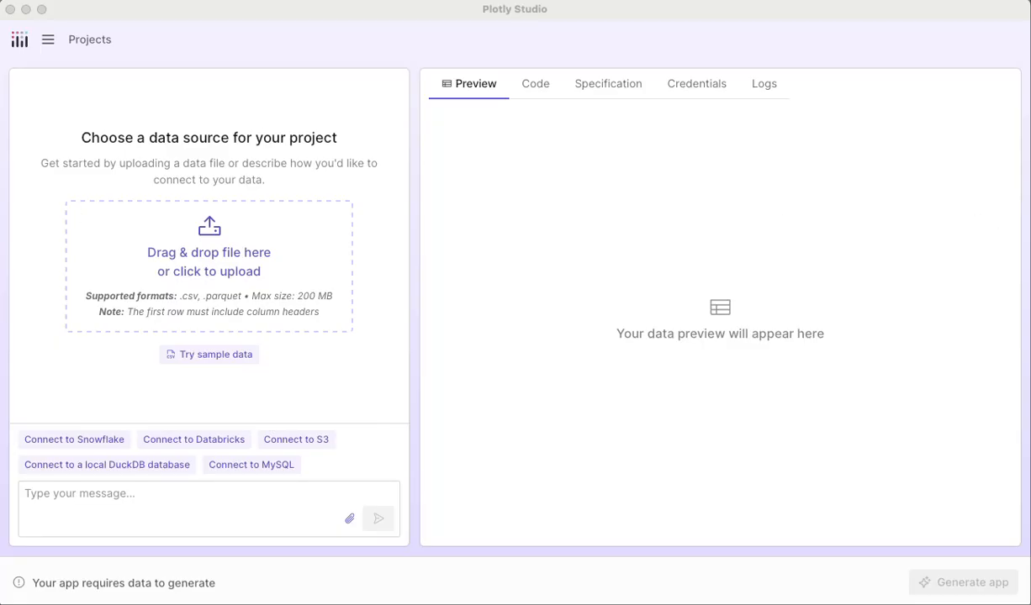
# Step: Request daily order activity by store with aggregations from local DuckDB database ~/Projects/test_db/retail_sales.duckdb, joining orders, stores, customers and products, ordered by store name, then order date
pyautogui.click(173, 502)
pyautogui.click(172, 501)
pyautogui.press('super+v')
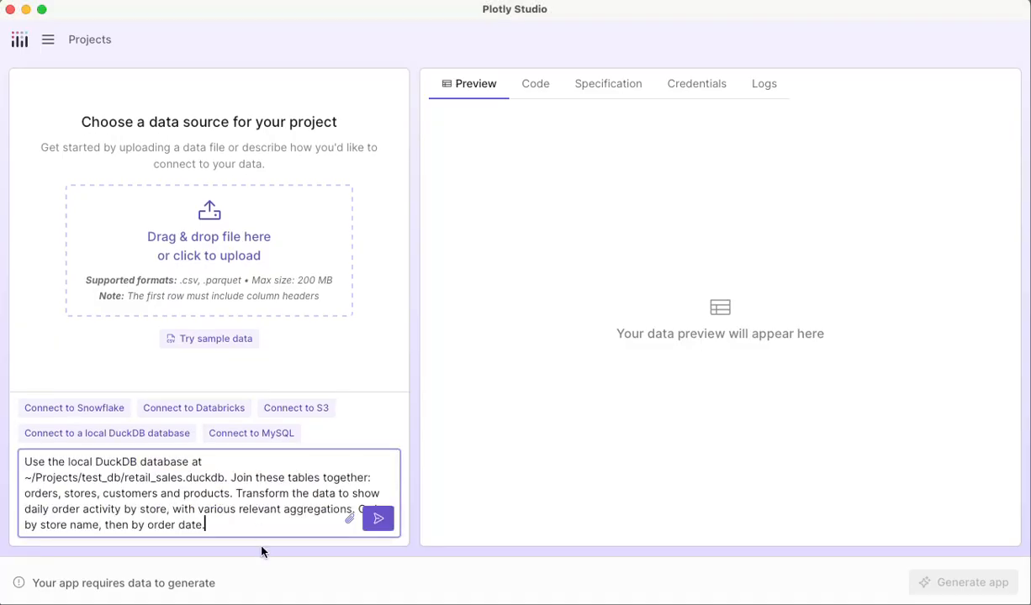
pyautogui.doubleClick(156, 478)
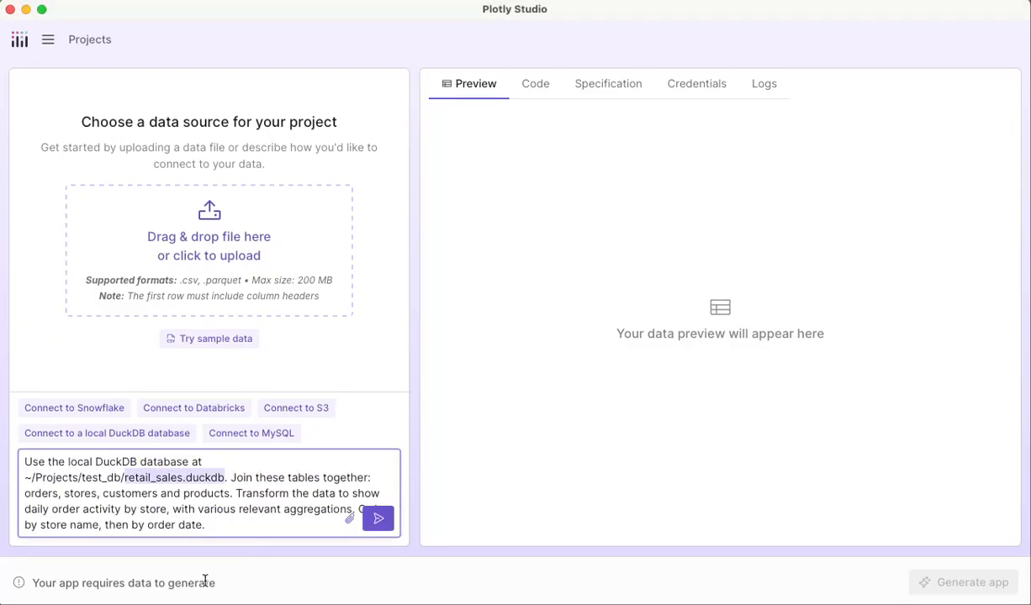
pyautogui.click(245, 527)
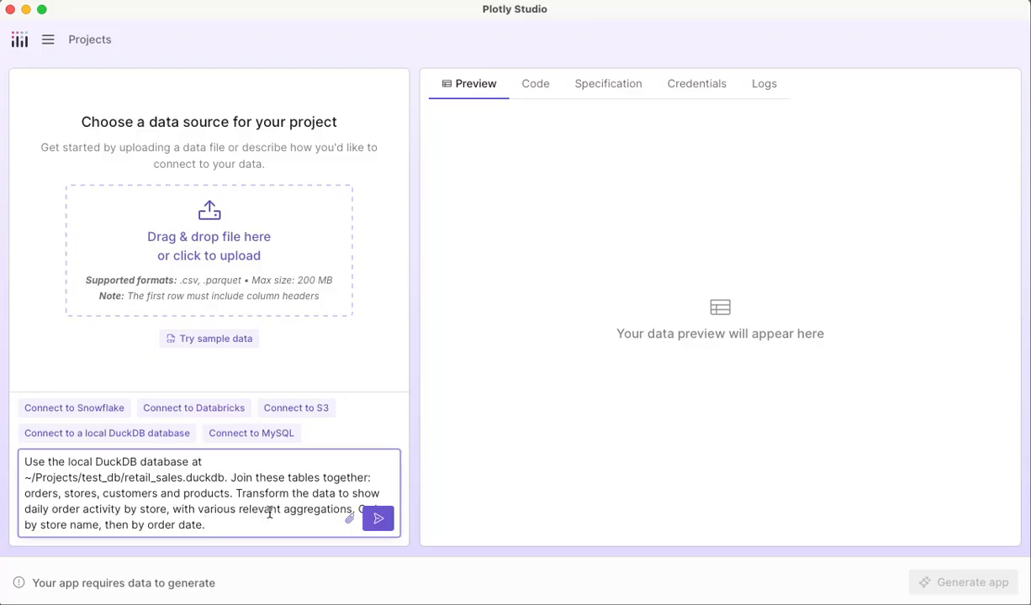
pyautogui.click(380, 522)
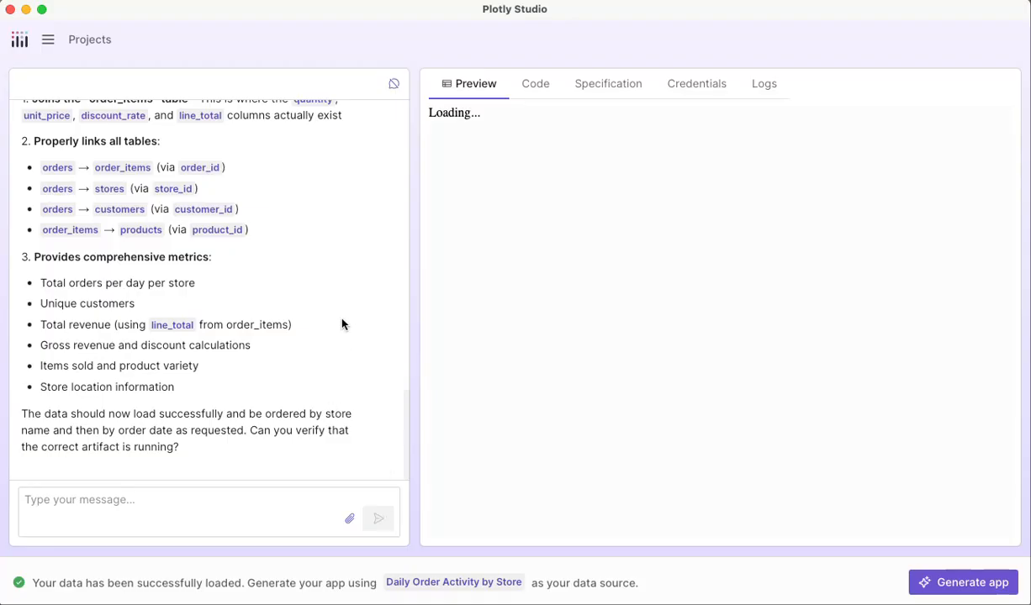
# Step: Read the specification of the Daily Order Activity by Store data source and check its table preview
pyautogui.click(196, 513)
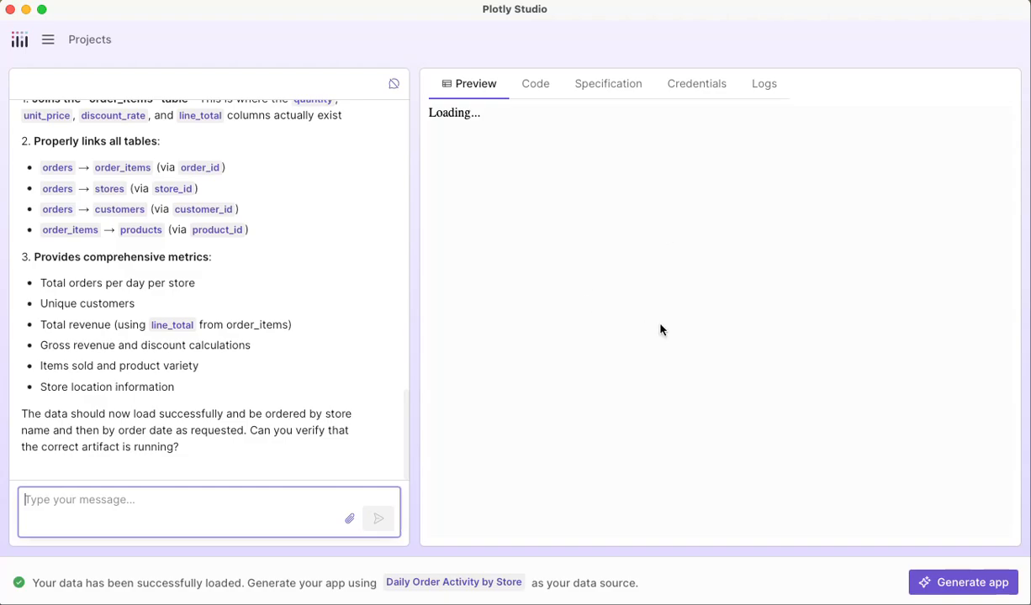
pyautogui.click(609, 84)
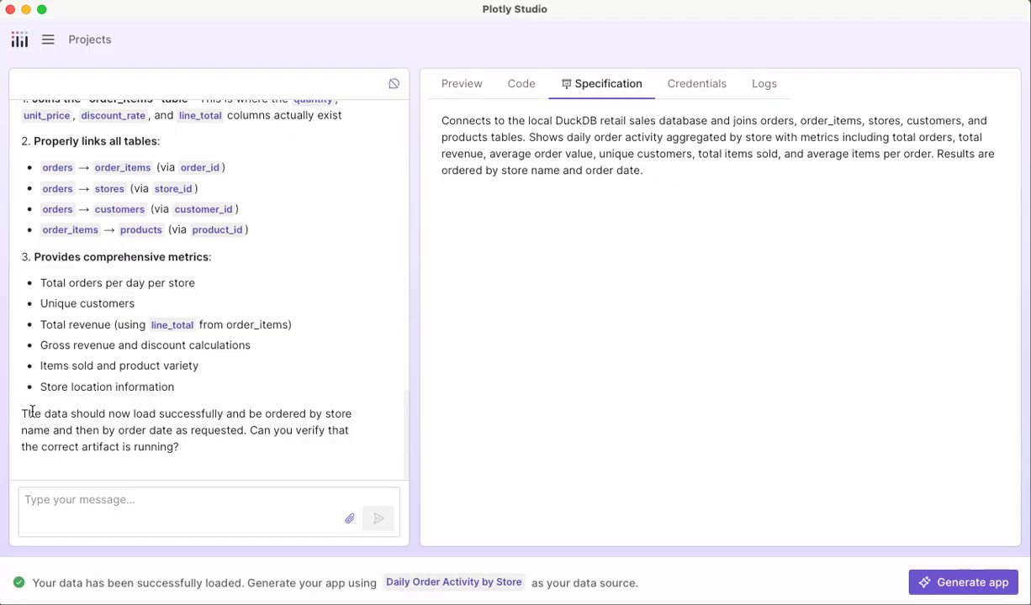
pyautogui.moveTo(644, 170); pyautogui.dragTo(437, 121)
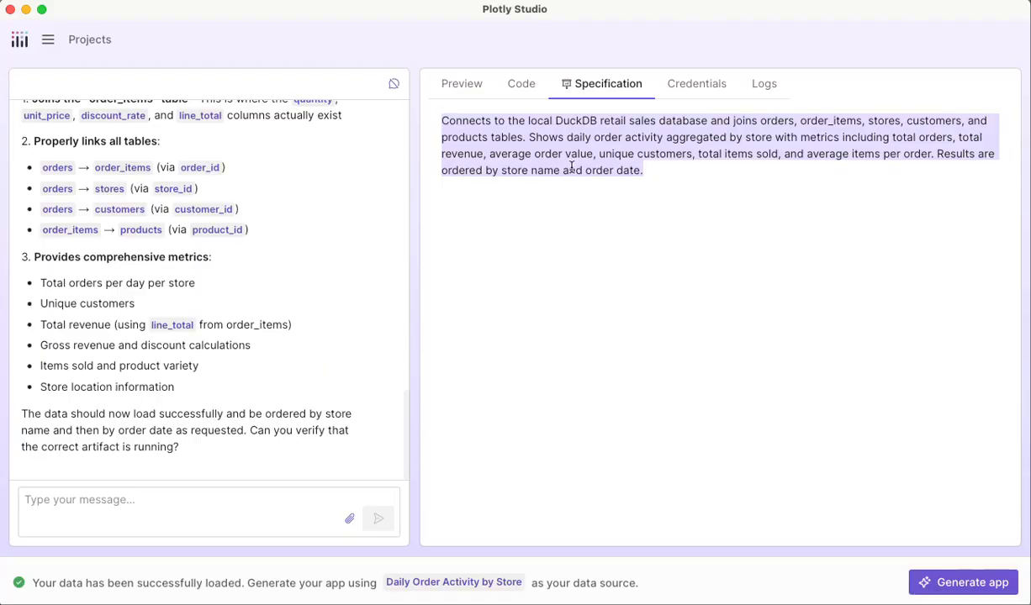
pyautogui.click(674, 178)
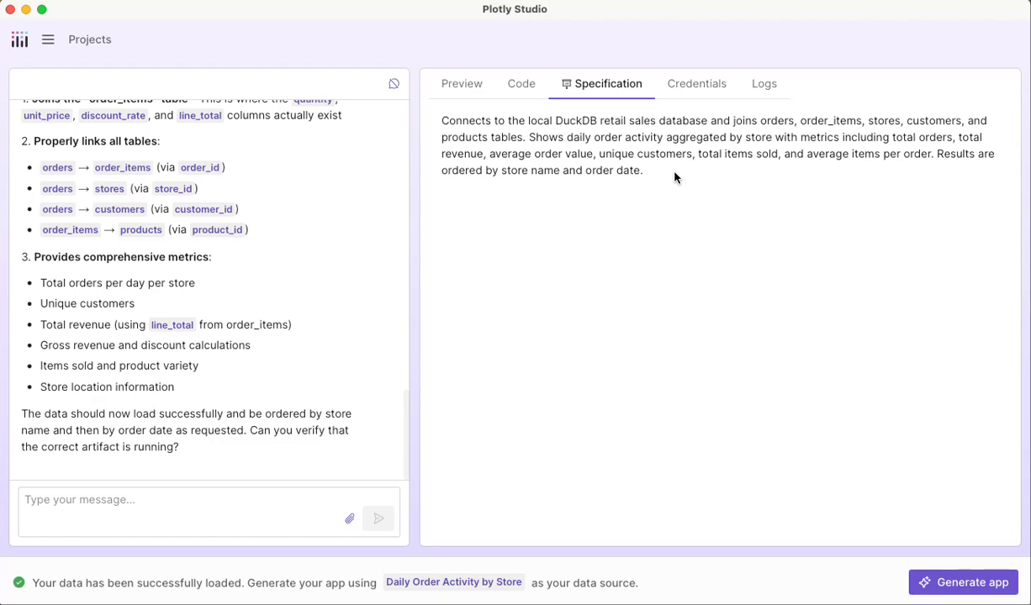
pyautogui.click(475, 89)
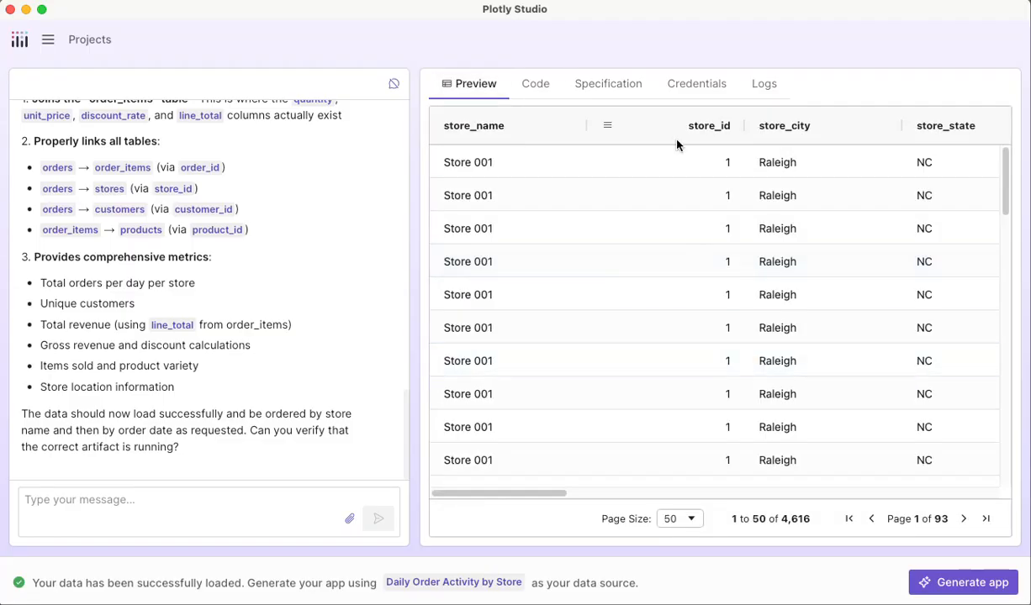
# Step: Examine the generated DuckDB code, following the SQL query through its selected columns, table joins and GROUP BY clause
pyautogui.click(538, 86)
pyautogui.scroll(-5, 804, 337)
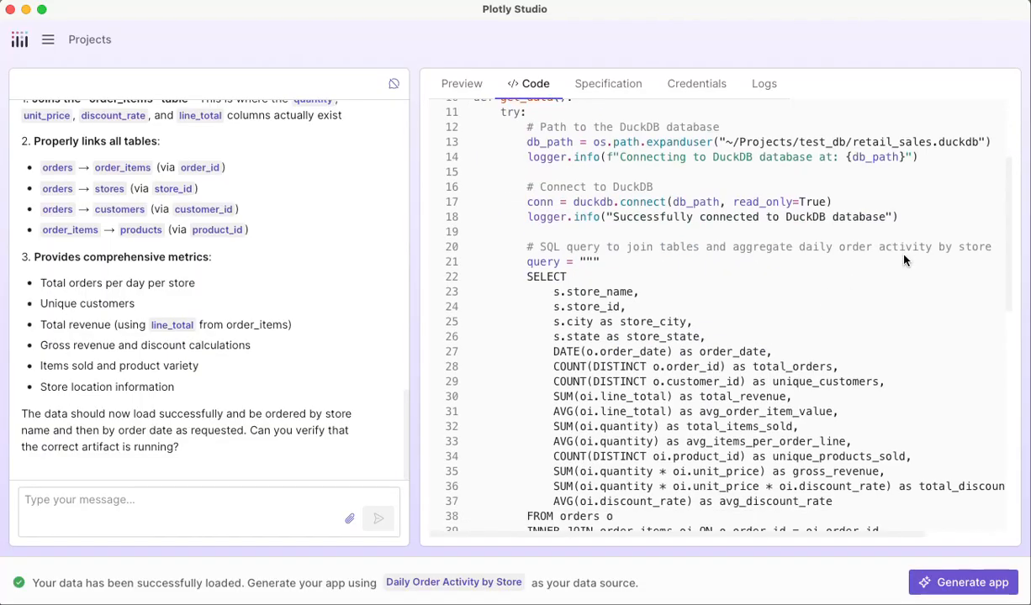
pyautogui.moveTo(528, 224); pyautogui.dragTo(893, 515)
pyautogui.scroll(-1, 888, 491)
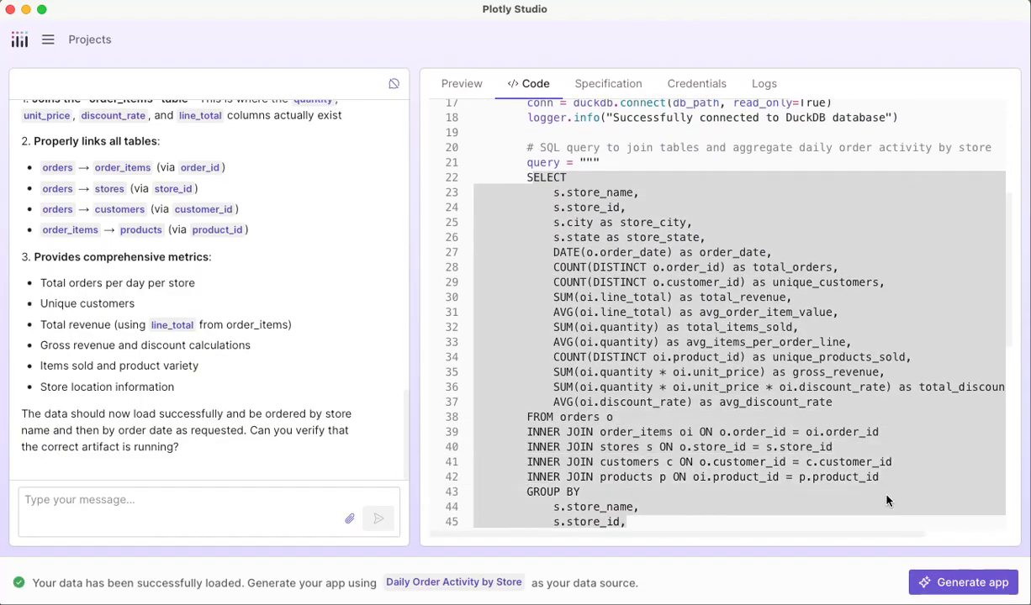
pyautogui.scroll(-1, 893, 516)
pyautogui.click(814, 372)
pyautogui.moveTo(478, 366); pyautogui.dragTo(900, 431)
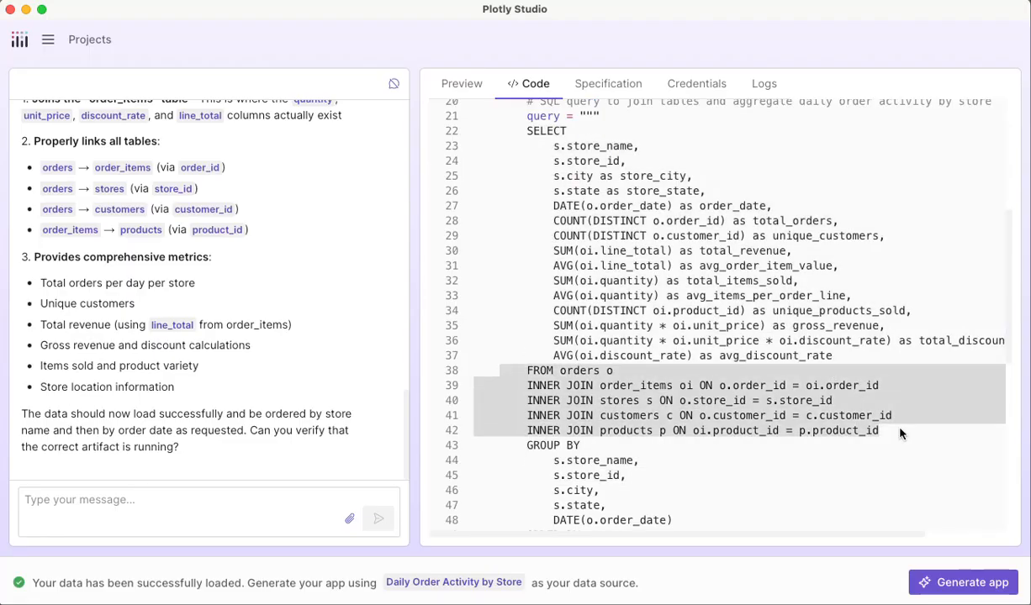
pyautogui.scroll(-4, 874, 416)
pyautogui.moveTo(548, 275); pyautogui.dragTo(643, 337)
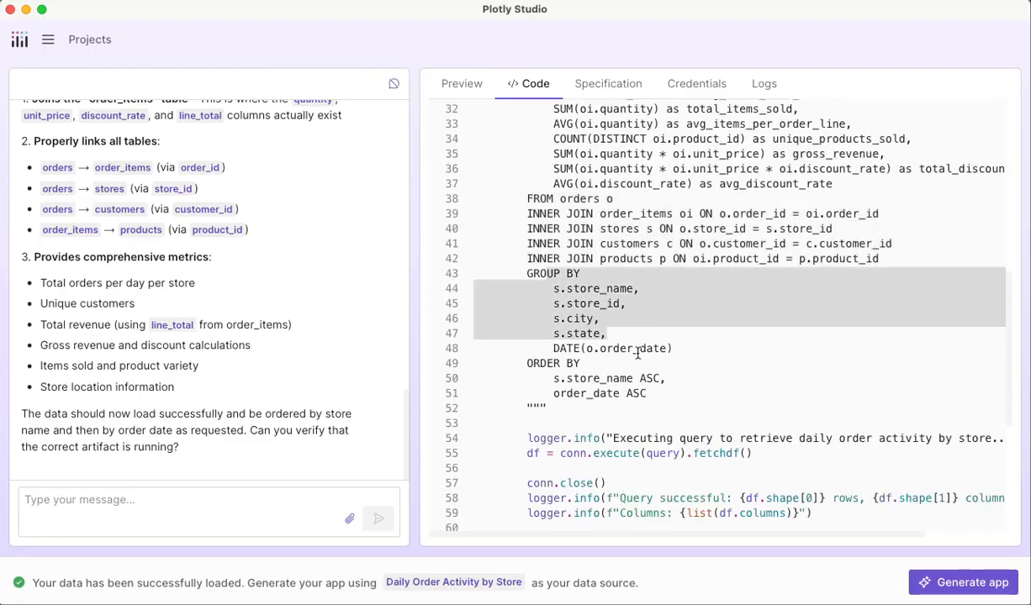
# Step: Examine the ORDER BY clause of the DuckDB query and the remaining Python code that executes it and handles errors
pyautogui.moveTo(554, 363); pyautogui.dragTo(648, 407)
pyautogui.click(694, 346)
pyautogui.scroll(-5, 696, 345)
pyautogui.scroll(-1, 715, 341)
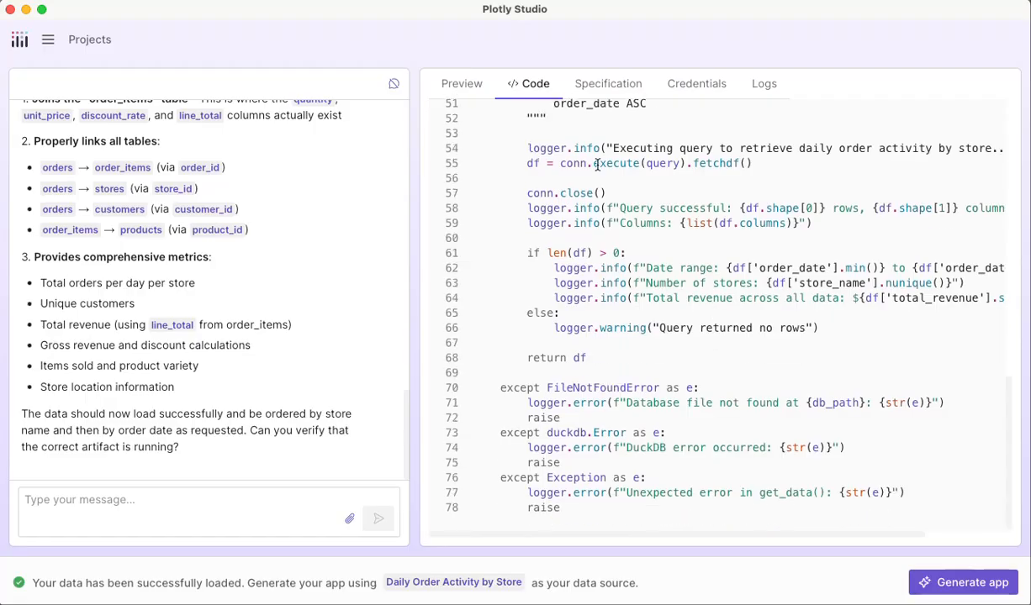
# Step: Return to the table preview and generate the app with Daily Order Activity by Store as its data source
pyautogui.click(463, 84)
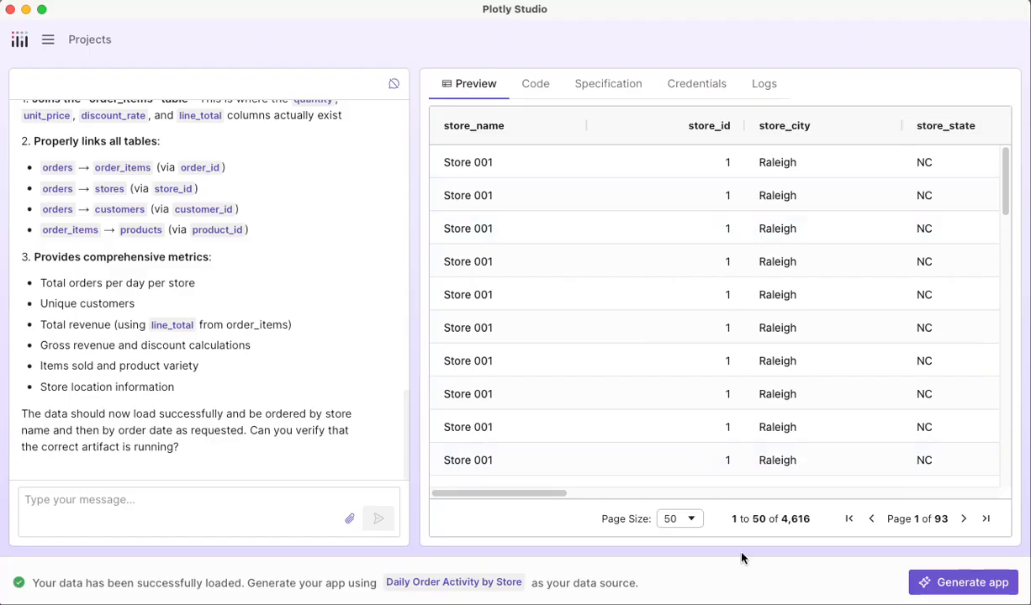
pyautogui.click(967, 588)
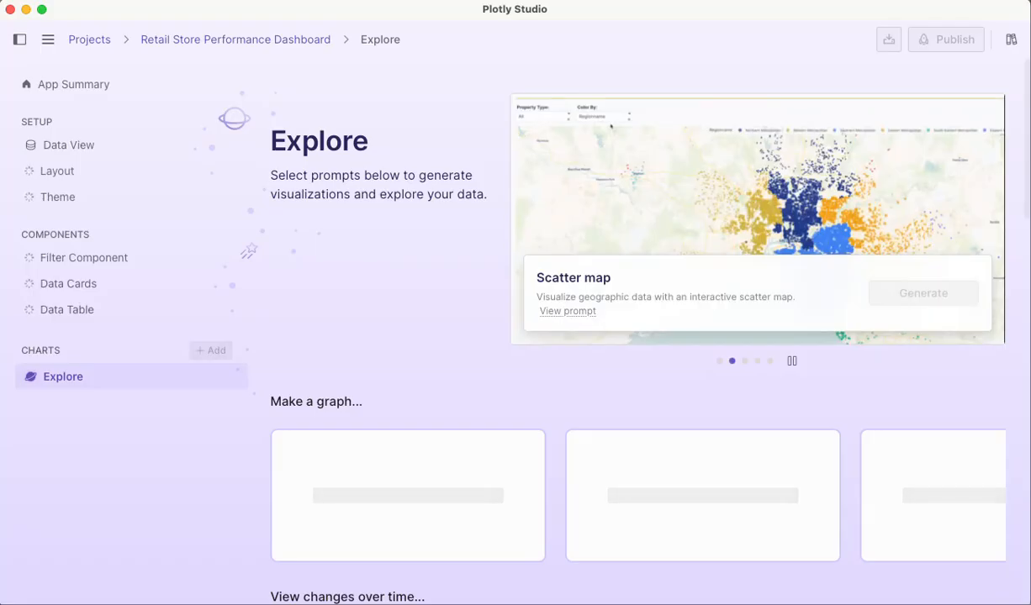
# Step: Browse the suggested chart prompts on the Explore page, from graphs and changes over time to side-by-side comparisons and look-ups
pyautogui.scroll(-2, 370, 420)
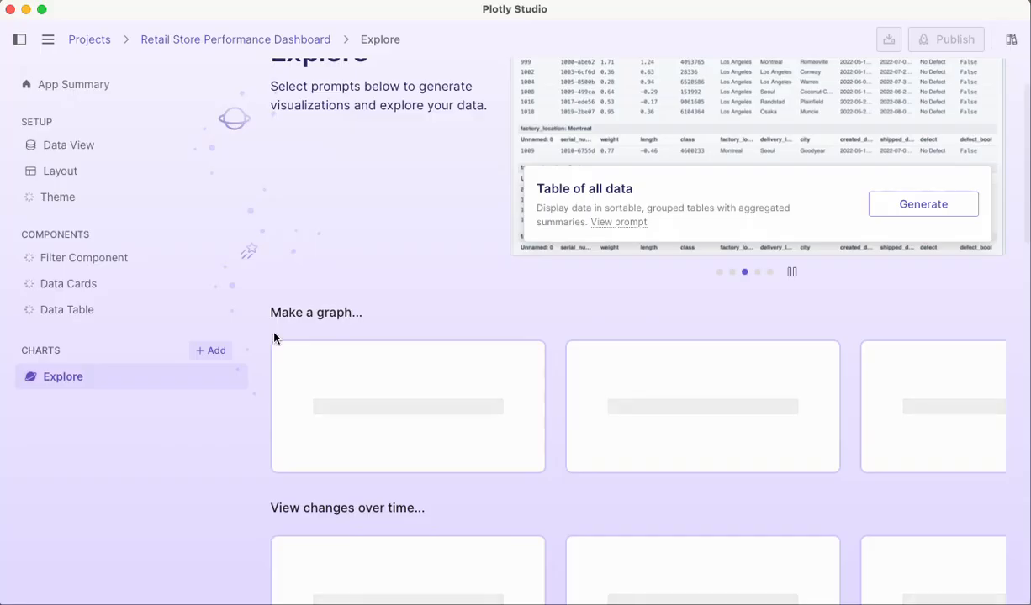
pyautogui.moveTo(537, 415)
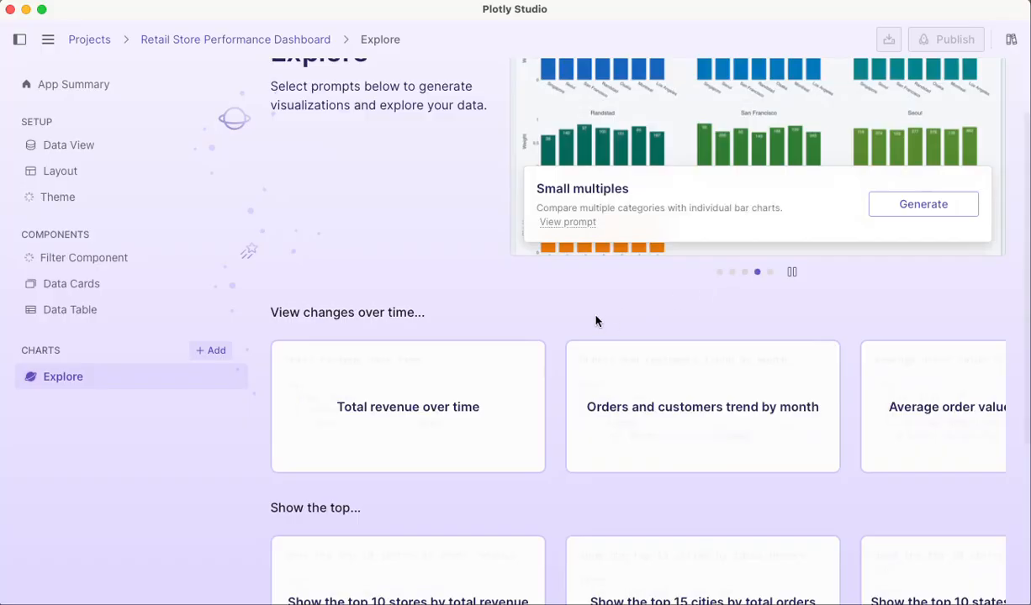
pyautogui.scroll(-1, 725, 375)
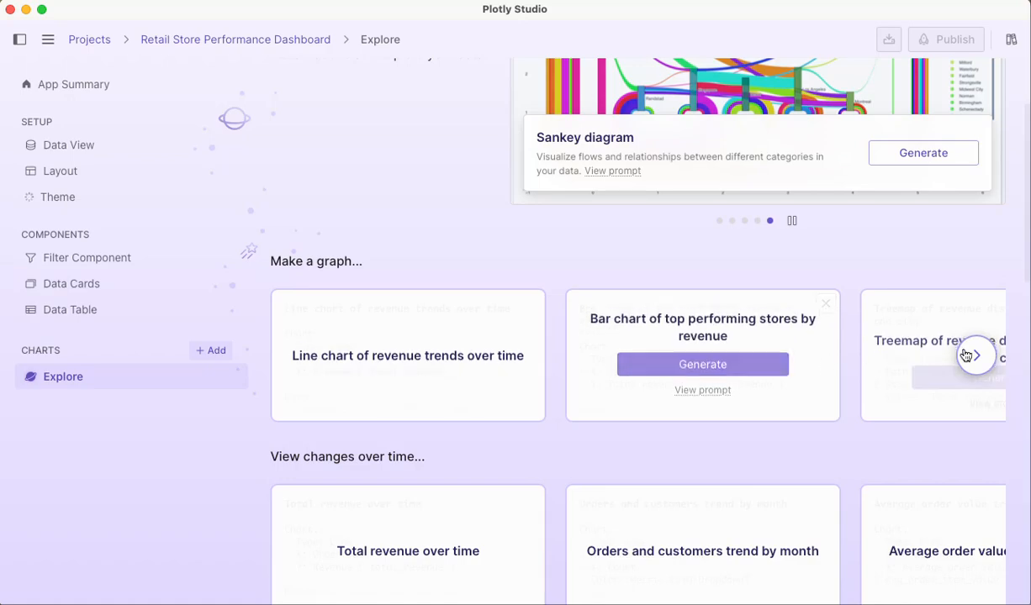
pyautogui.scroll(-1, 639, 376)
pyautogui.scroll(-1, 622, 365)
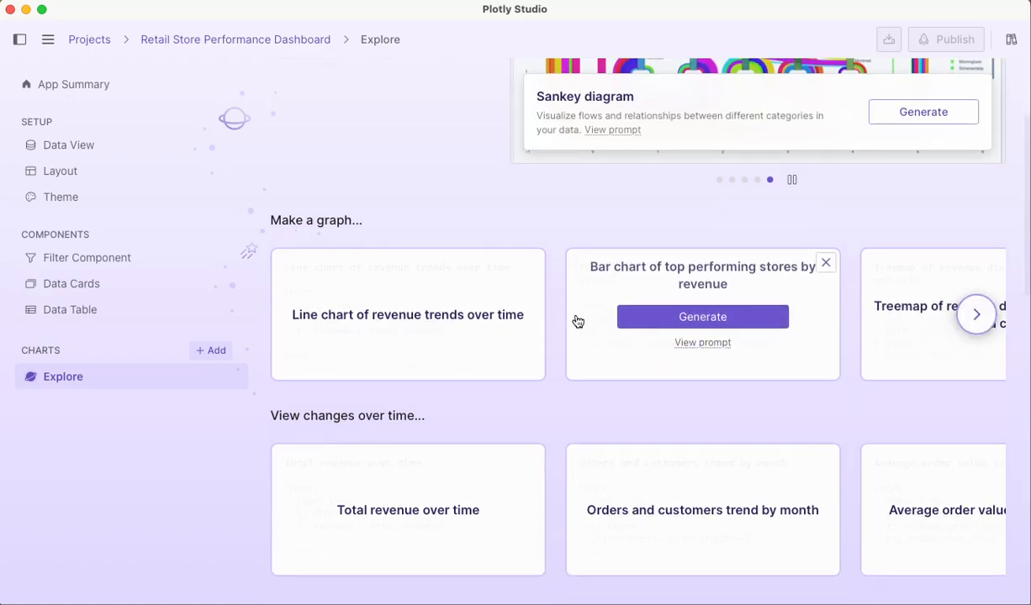
pyautogui.scroll(-4, 546, 295)
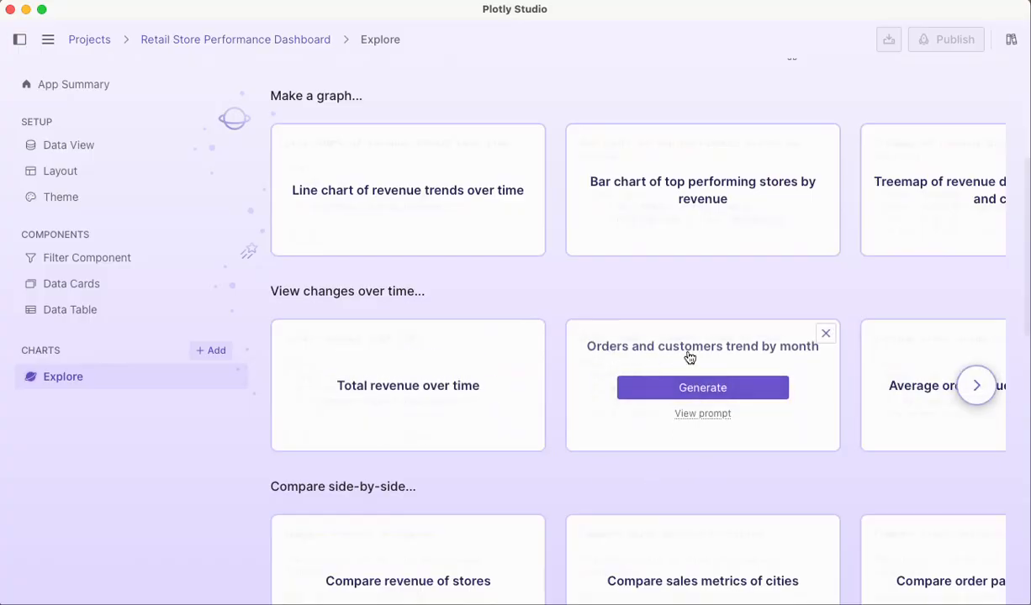
pyautogui.scroll(-3, 828, 362)
pyautogui.scroll(-1, 757, 345)
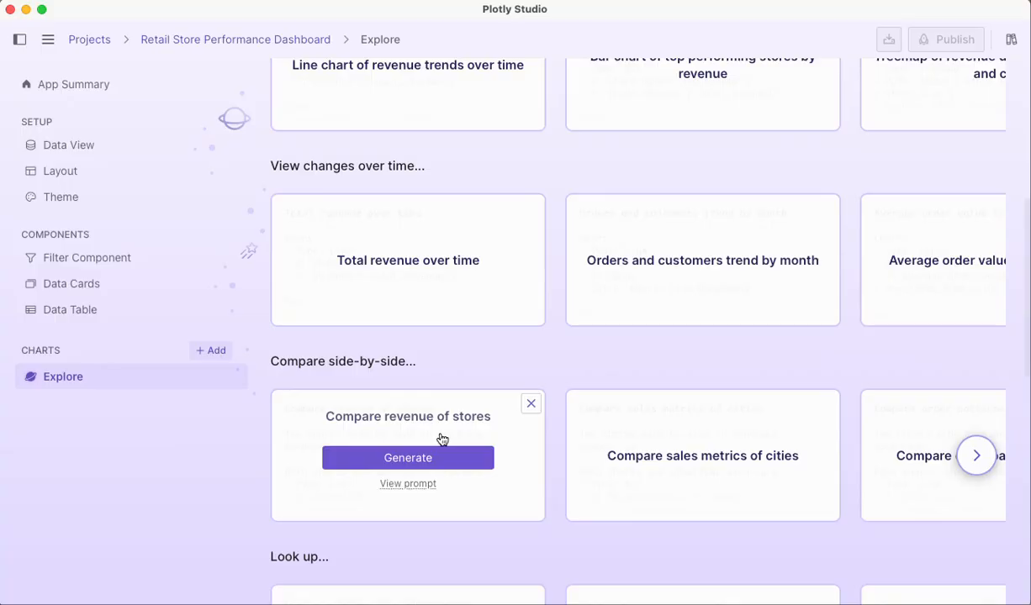
pyautogui.scroll(-2, 440, 337)
pyautogui.scroll(-6, 581, 340)
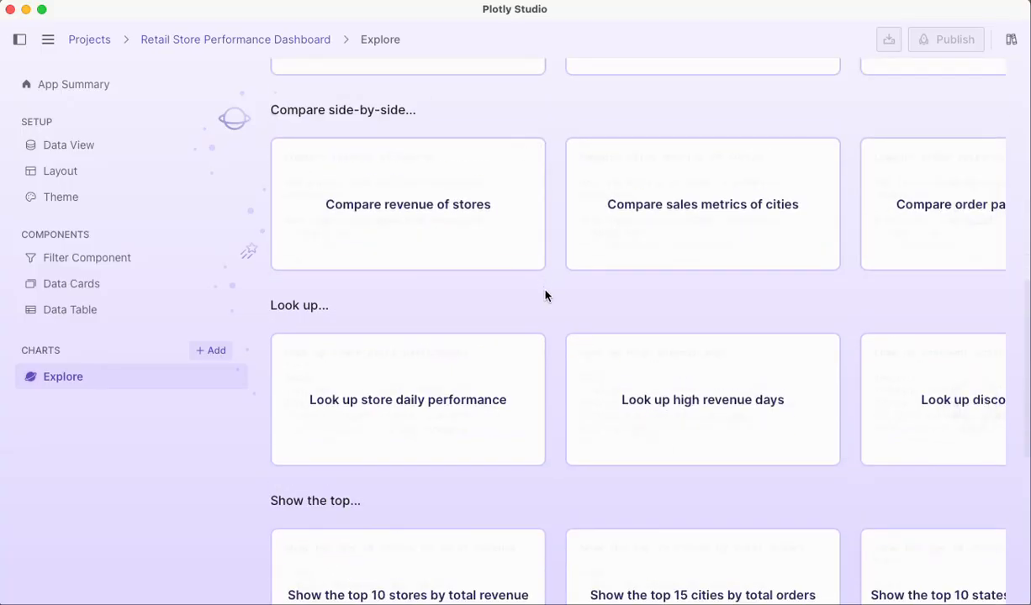
# Step: Review and generate the Look up store daily performance prompt, plus the Compare revenue of stores and Compare sales metrics of cities charts
pyautogui.moveTo(502, 386)
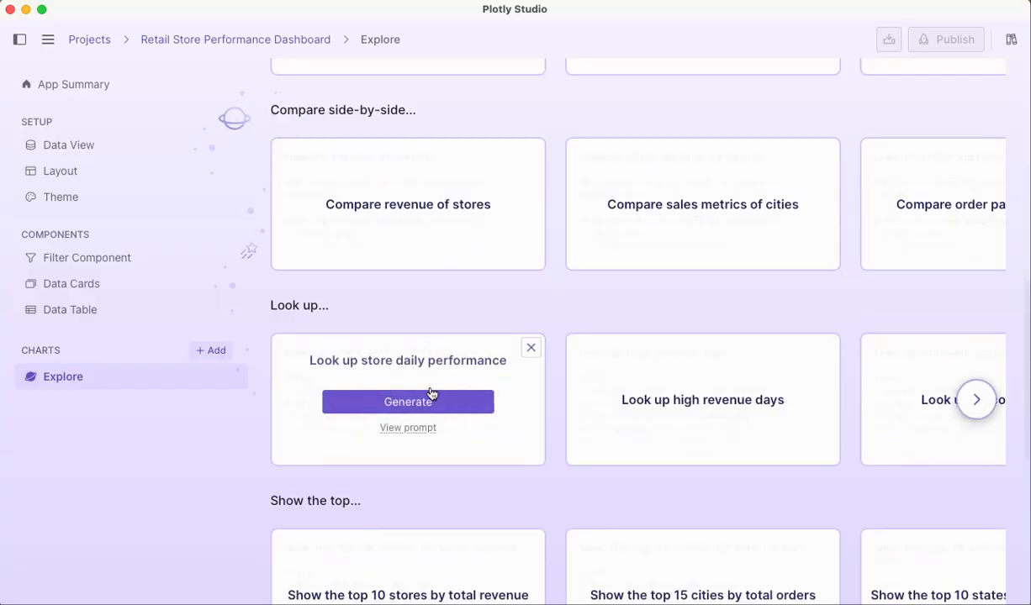
pyautogui.click(424, 430)
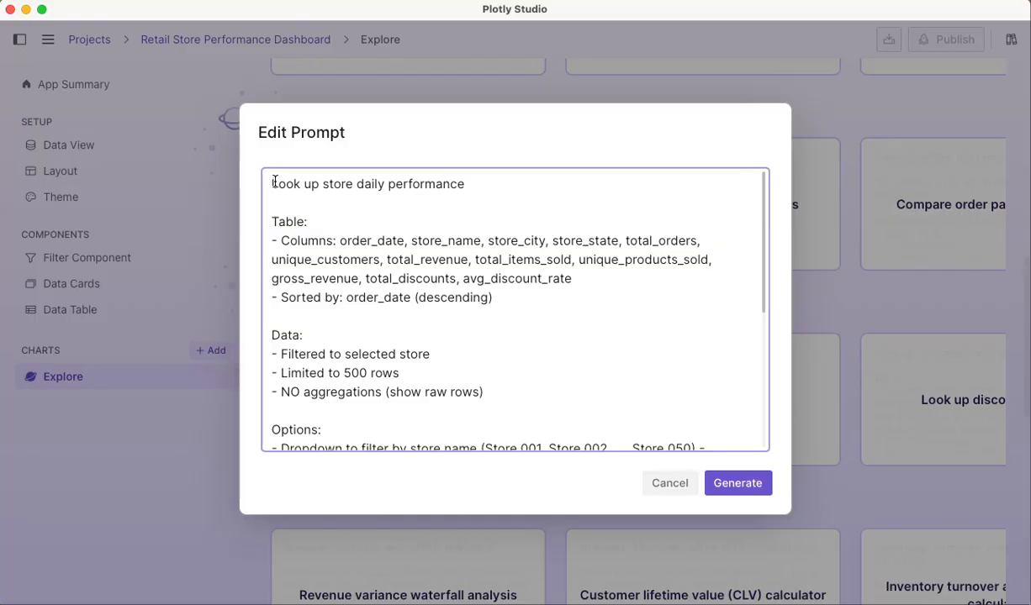
pyautogui.moveTo(338, 200); pyautogui.dragTo(399, 409)
pyautogui.scroll(-2, 399, 409)
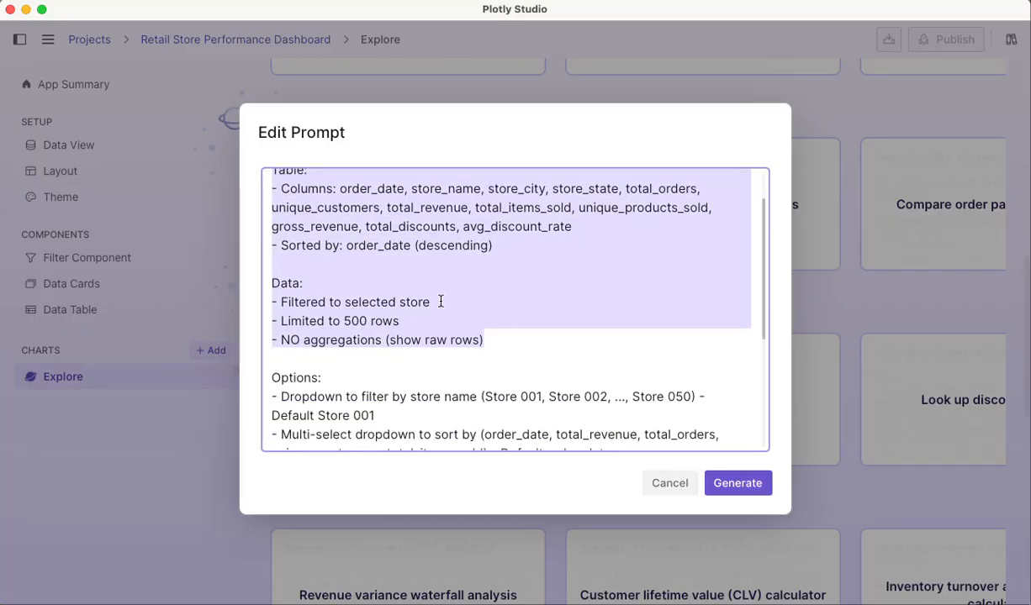
pyautogui.click(738, 483)
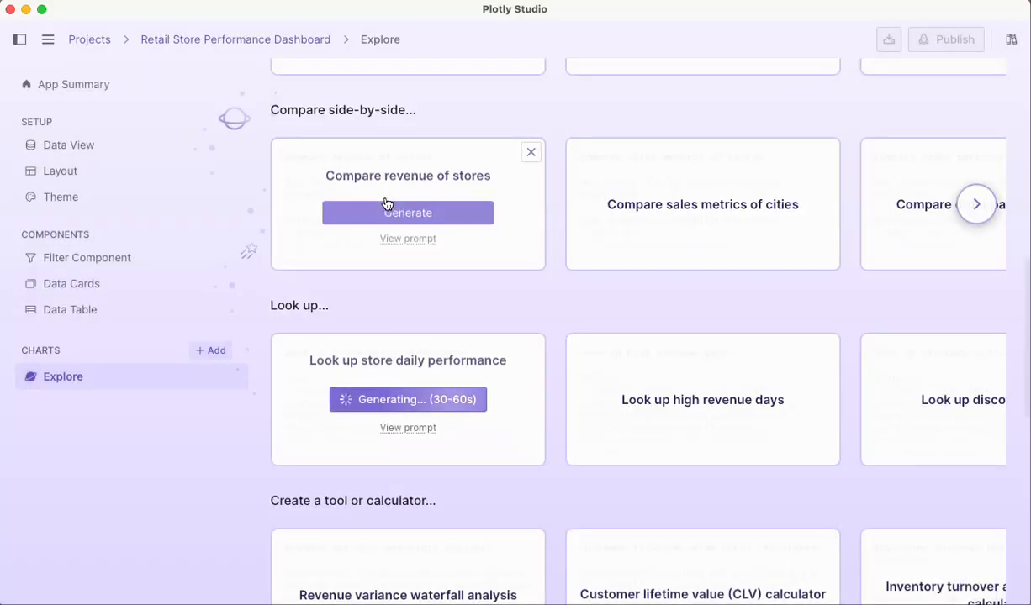
pyautogui.click(407, 206)
pyautogui.click(755, 210)
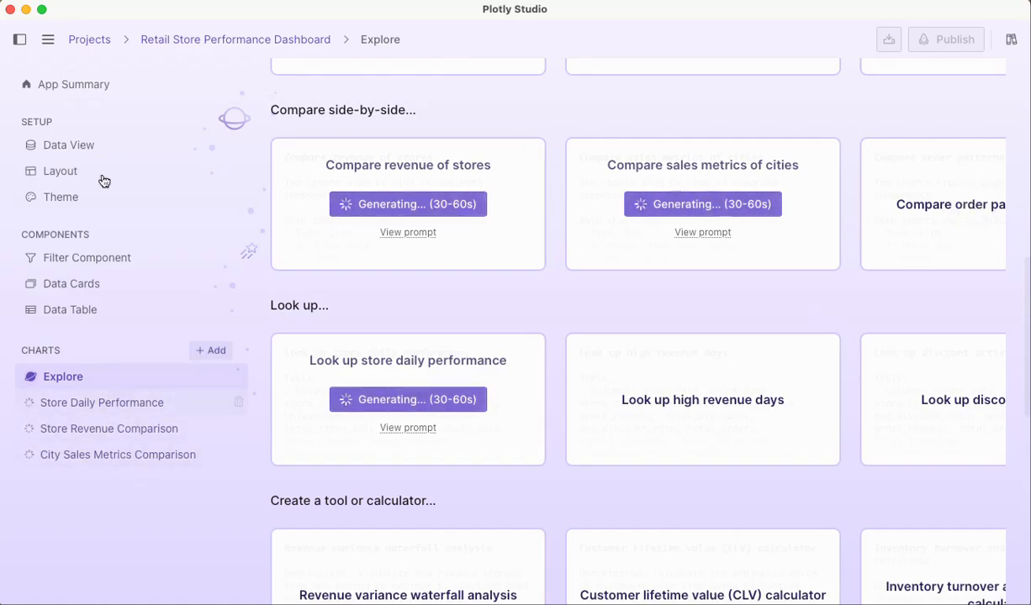
# Step: Open the app summary and look over the dashboard preview's filters, data cards and Store Orders Data Table
pyautogui.click(90, 83)
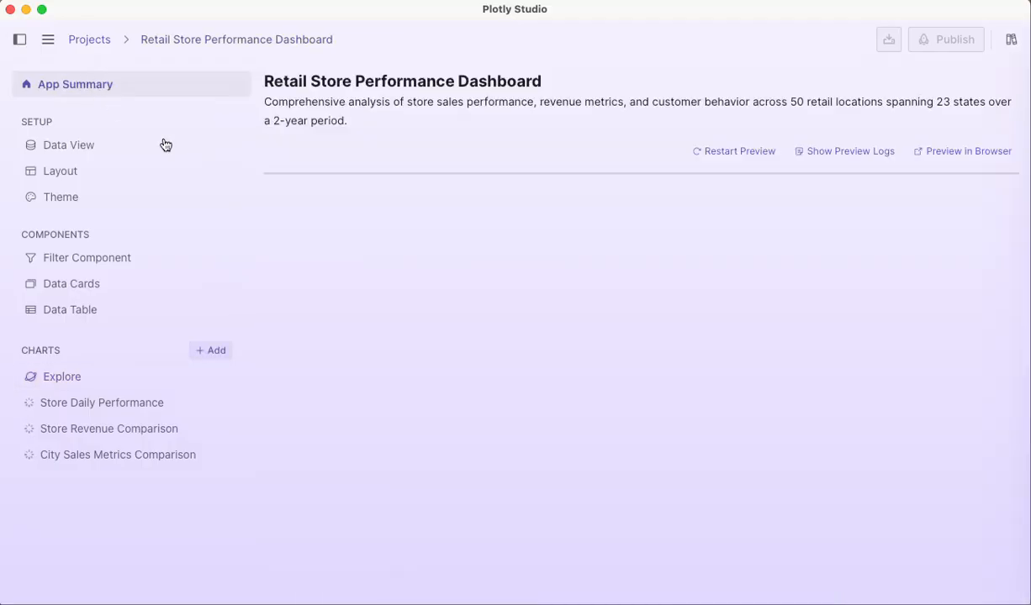
pyautogui.scroll(-6, 992, 269)
pyautogui.scroll(-2, 994, 276)
pyautogui.scroll(3, 921, 209)
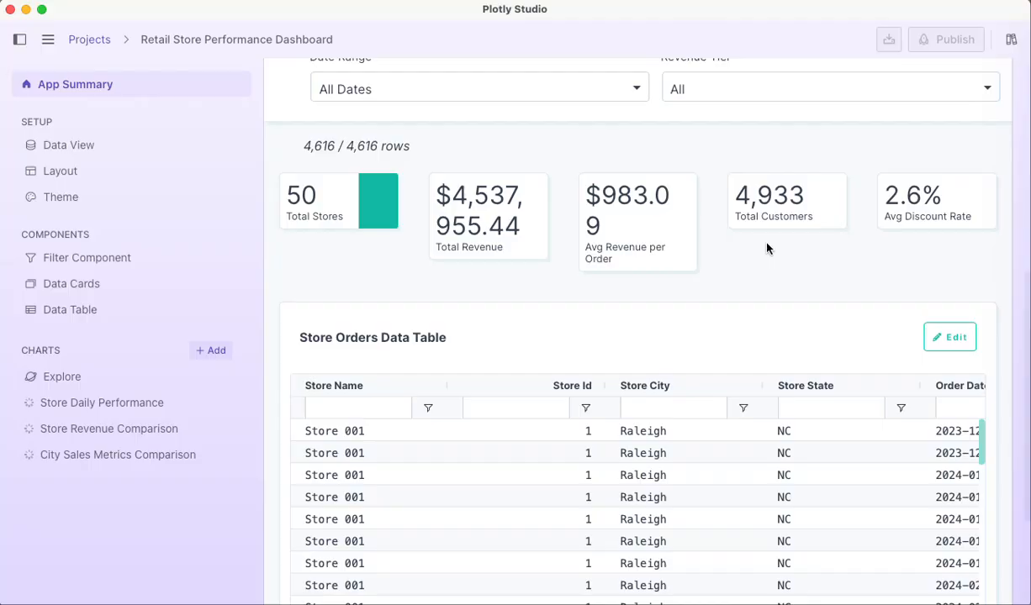